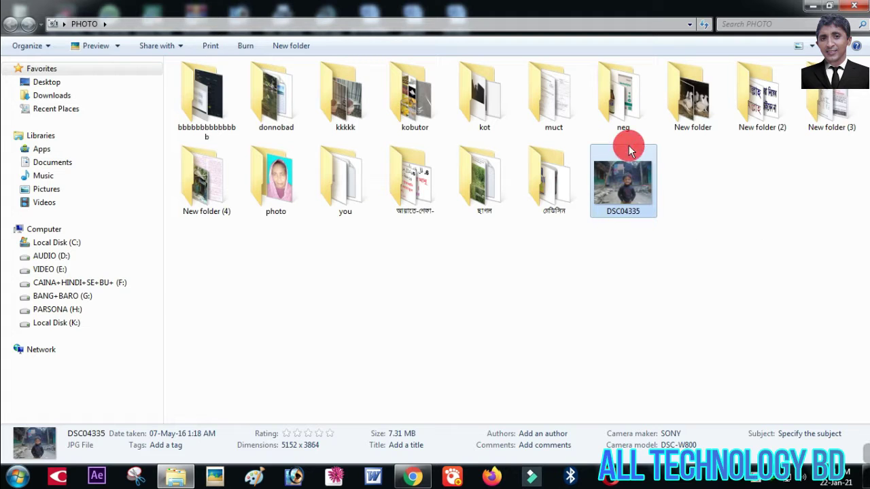
Preview the DSC04335 photo from the PHOTO folder and examine its file size and dimensions.
double_click(642, 190)
key("Escape")
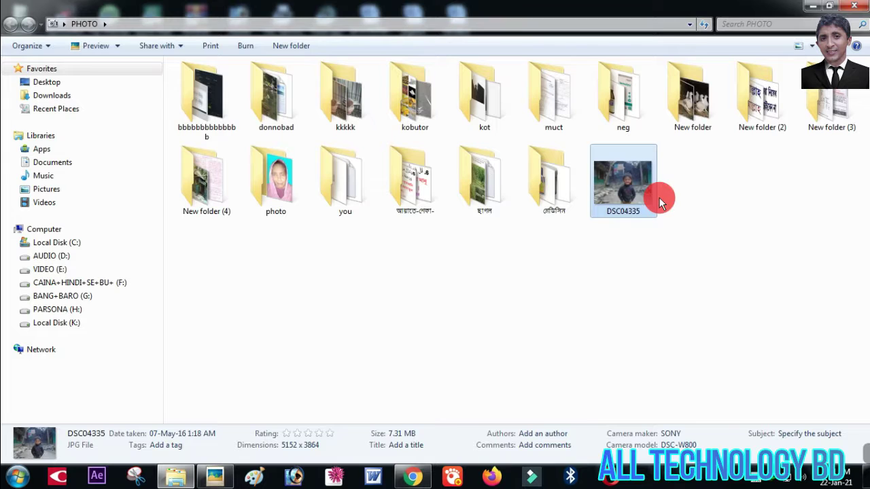
left_click(399, 443)
key("Escape")
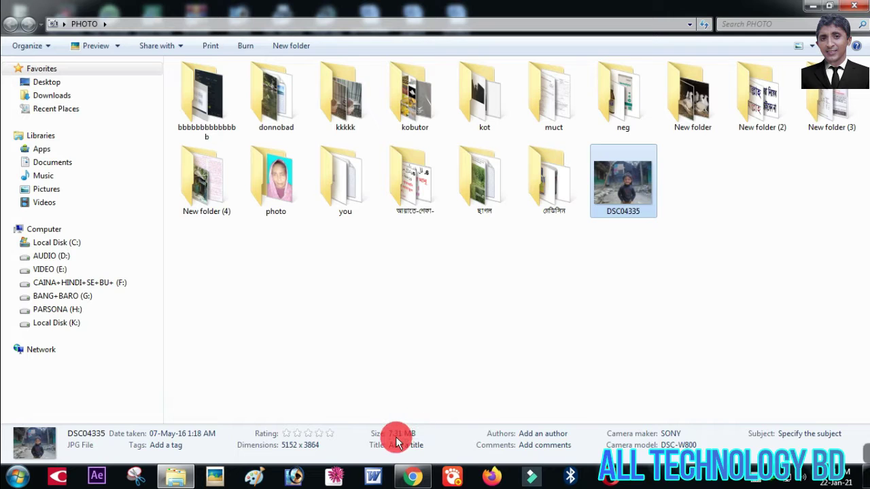
left_click(643, 262)
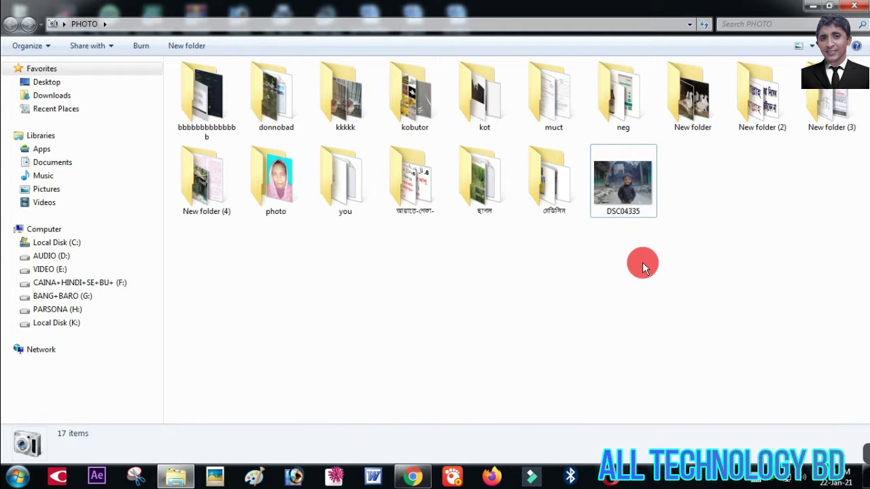
double_click(636, 170)
key("Escape")
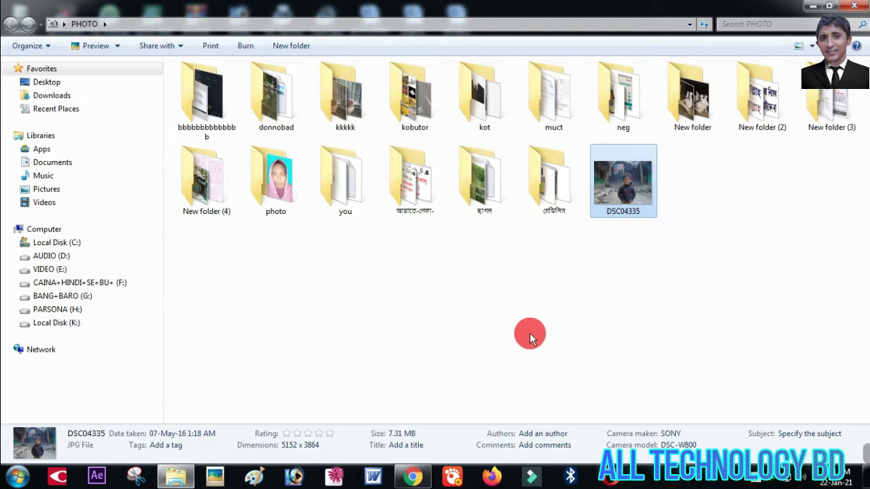
left_click(660, 210)
left_click(645, 204)
left_click(700, 330)
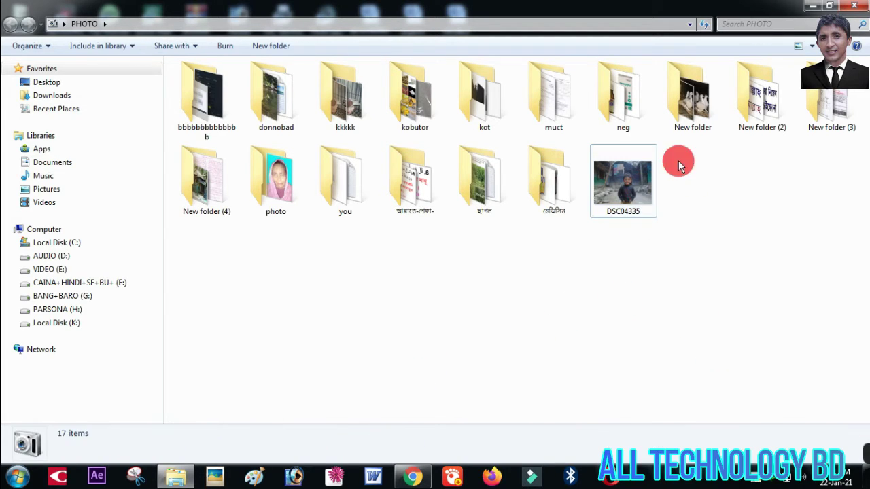
left_click(622, 186)
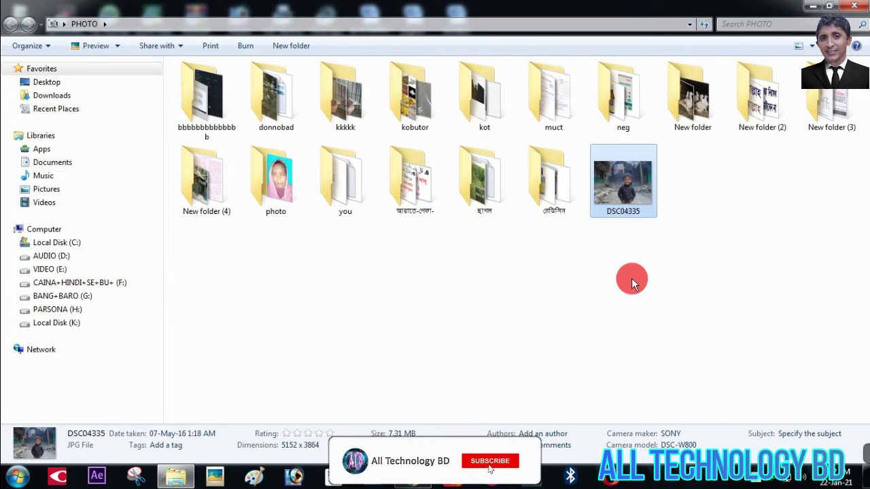
Move the VSO Image Resizer 4 desktop shortcut slightly down and copy its name.
left_click(812, 10)
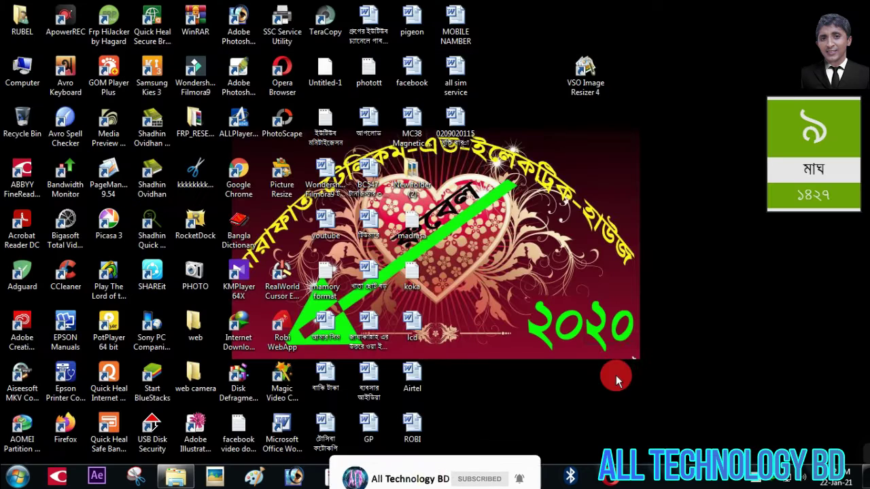
left_click_drag(578, 76, 598, 140)
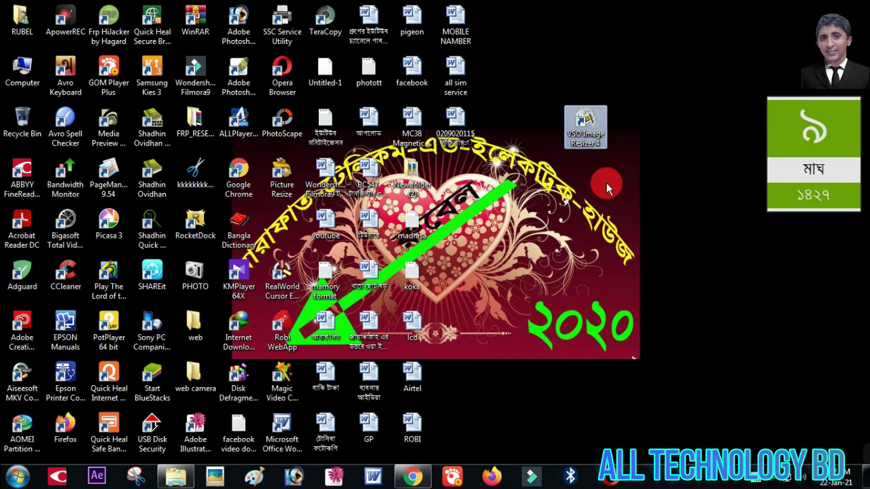
left_click(579, 147)
right_click(590, 145)
left_click(626, 177)
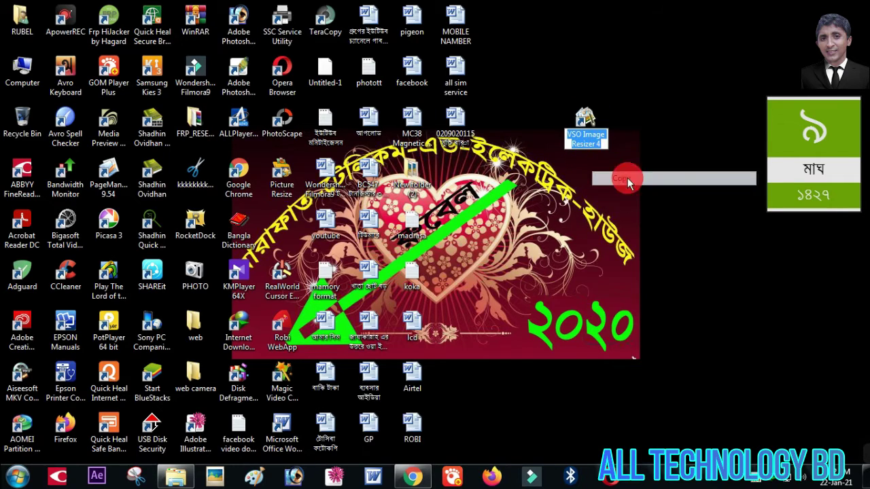
Search Google in a new Chrome tab for "VSO Image Resizer 4" and look through the download results.
left_click(425, 481)
left_click(320, 11)
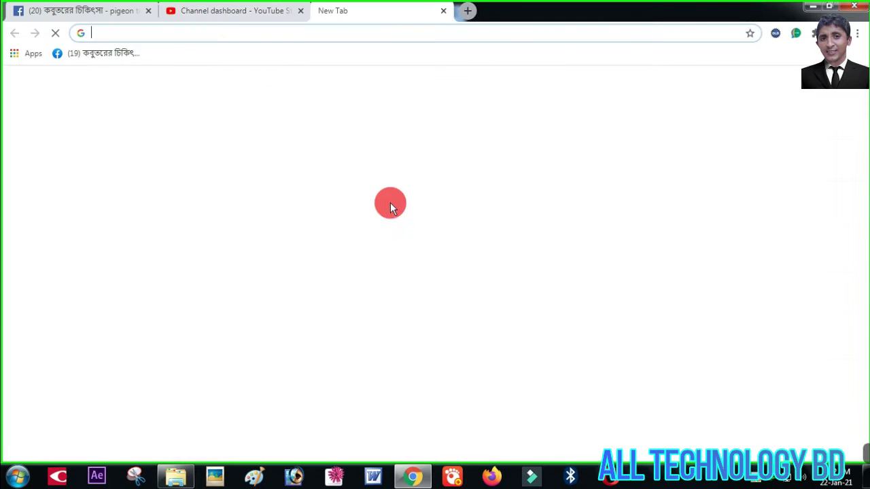
left_click(330, 263)
key("ctrl+v")
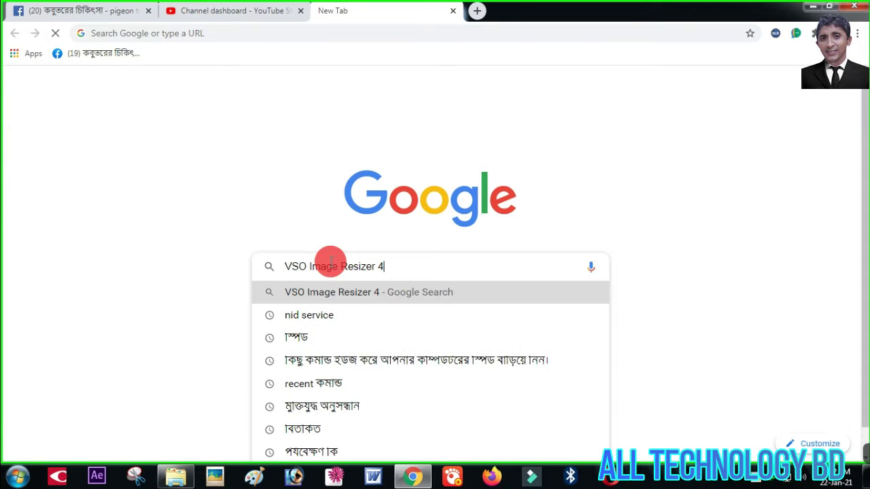
key("Return")
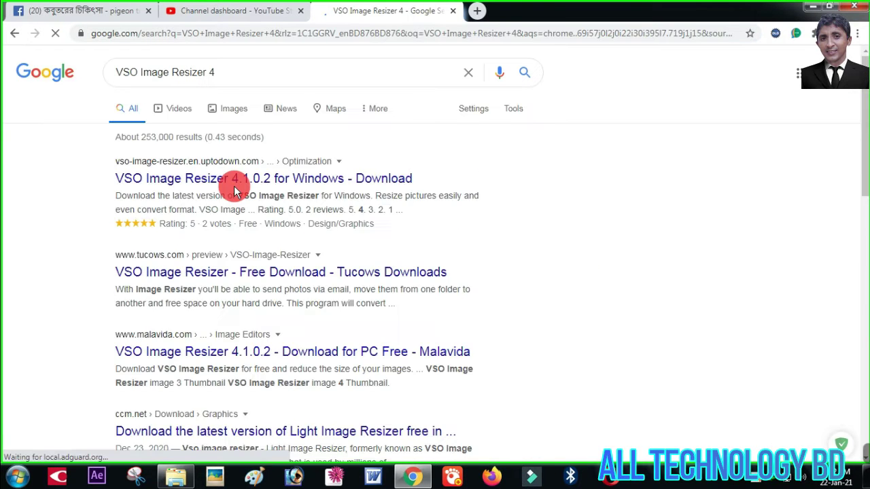
scroll(245, 238, "down", 2)
scroll(272, 308, "down", 5)
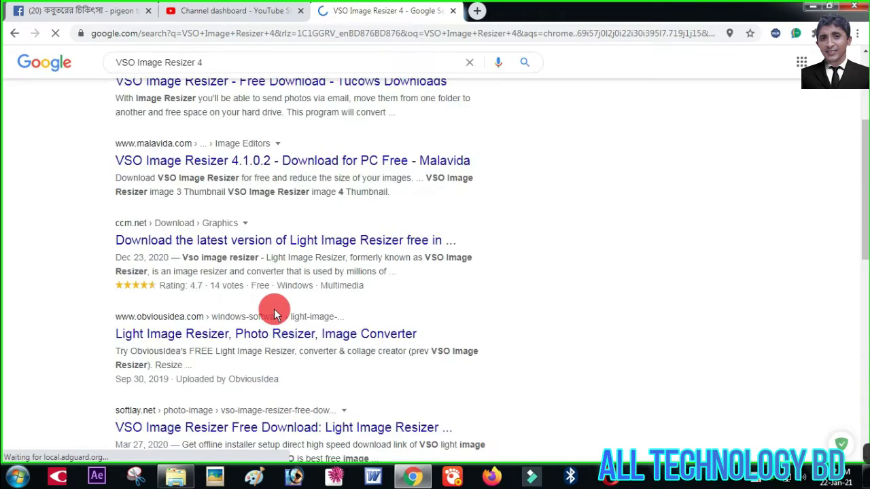
left_click(814, 7)
left_click(281, 175)
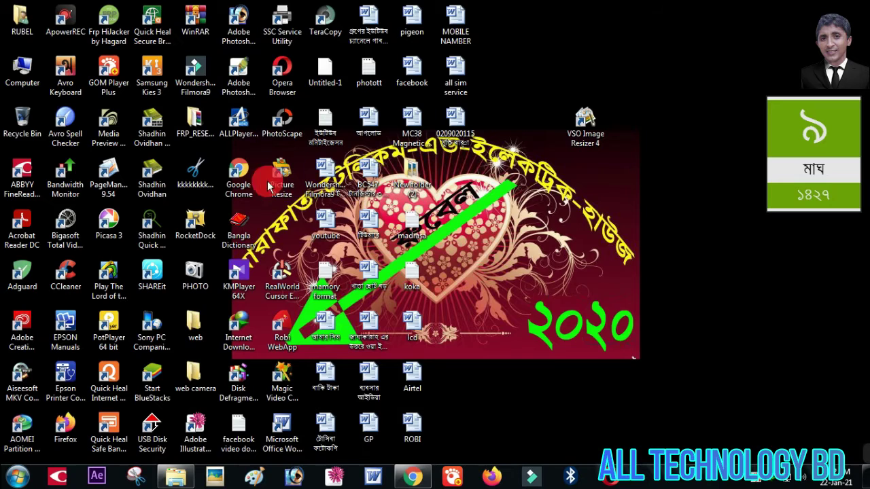
left_click_drag(330, 166, 542, 77)
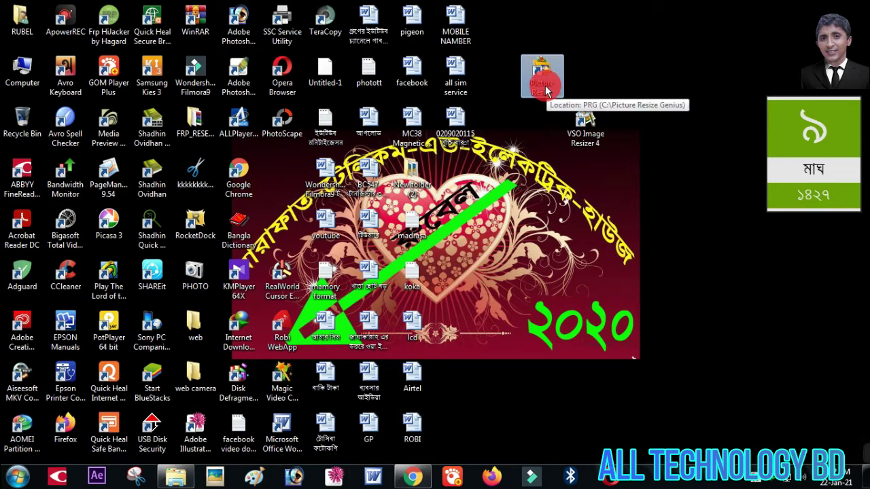
left_click(544, 86)
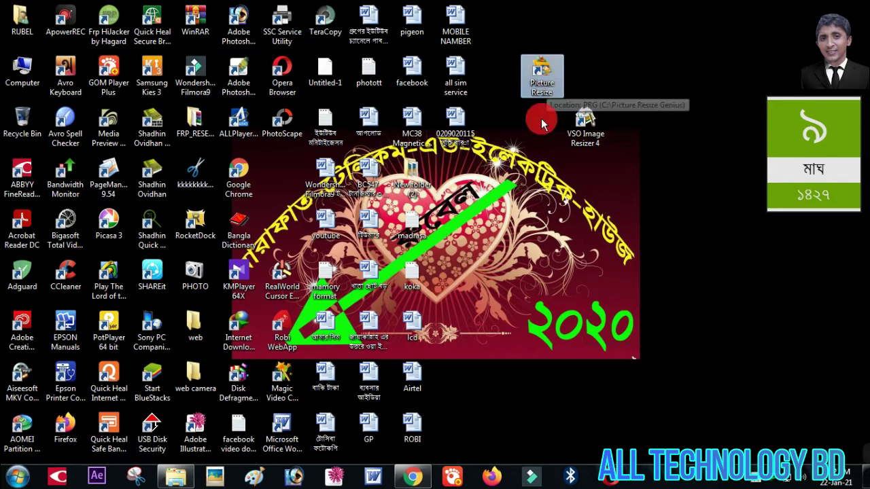
left_click_drag(544, 87, 283, 175)
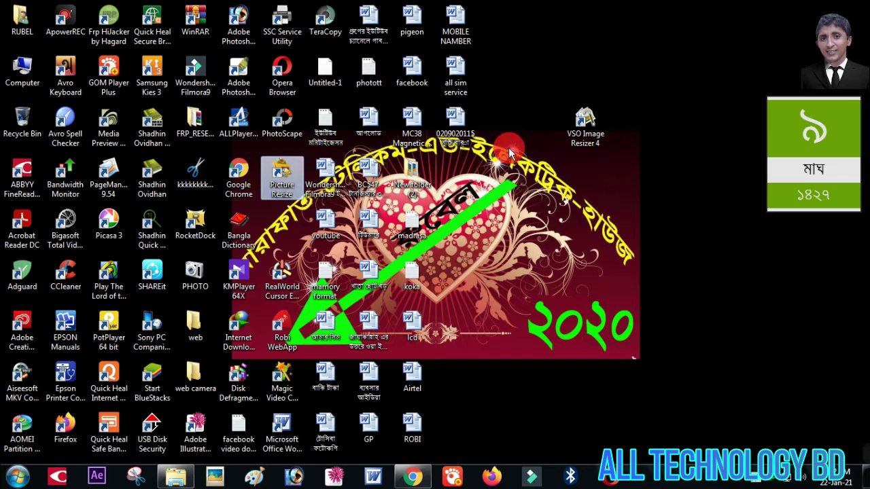
Select the VSO Image Resizer 4 shortcut and check the DSC04335 photo in the PHOTO folder.
left_click(578, 128)
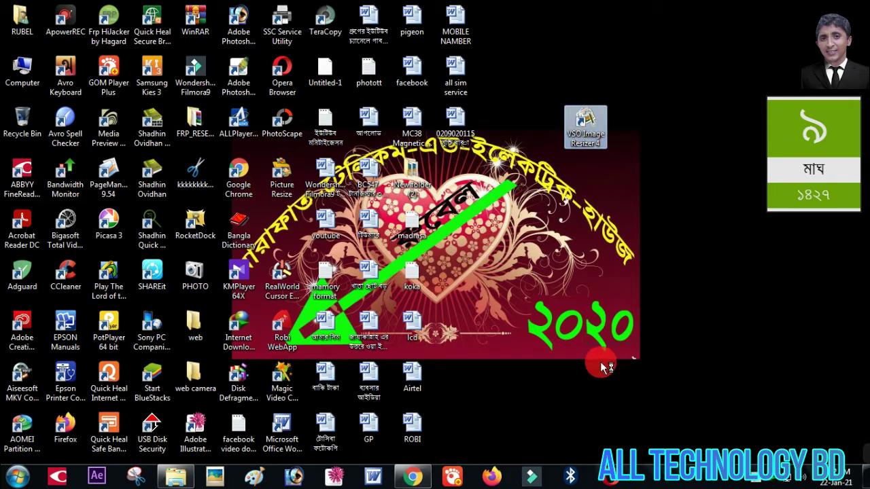
left_click(122, 476)
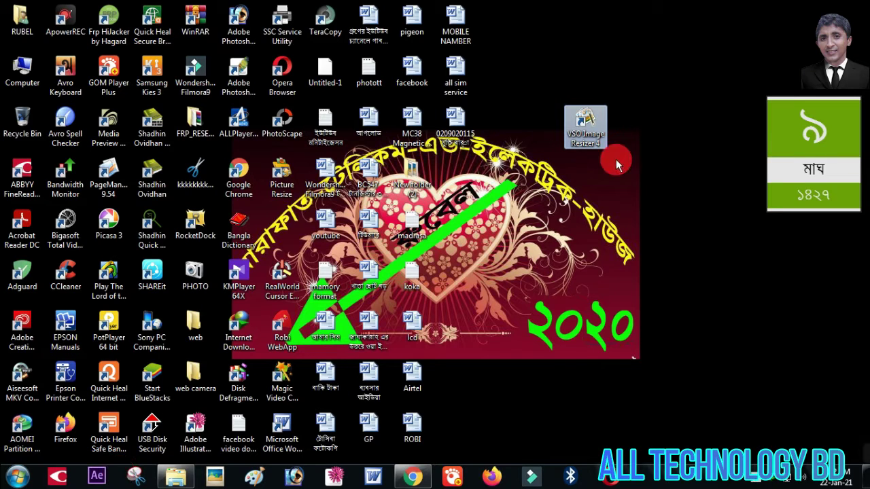
left_click(217, 477)
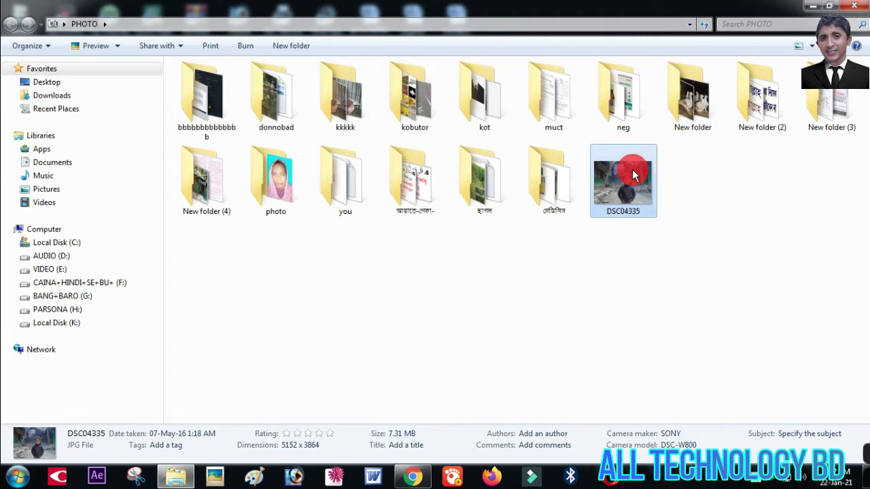
mouse_move(624, 204)
left_mouse_down()
mouse_move(624, 193)
mouse_move(629, 197)
left_mouse_up()
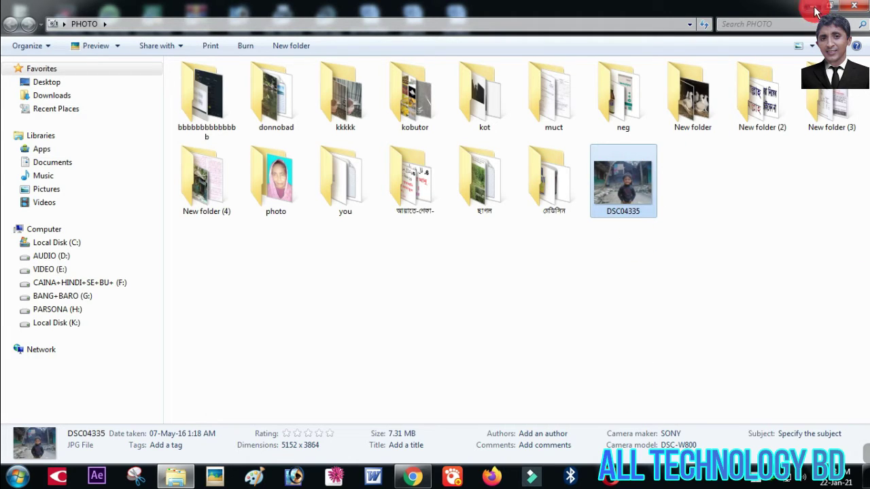
Minimize the PHOTO folder and refresh the desktop twice.
left_click(812, 5)
right_click(654, 139)
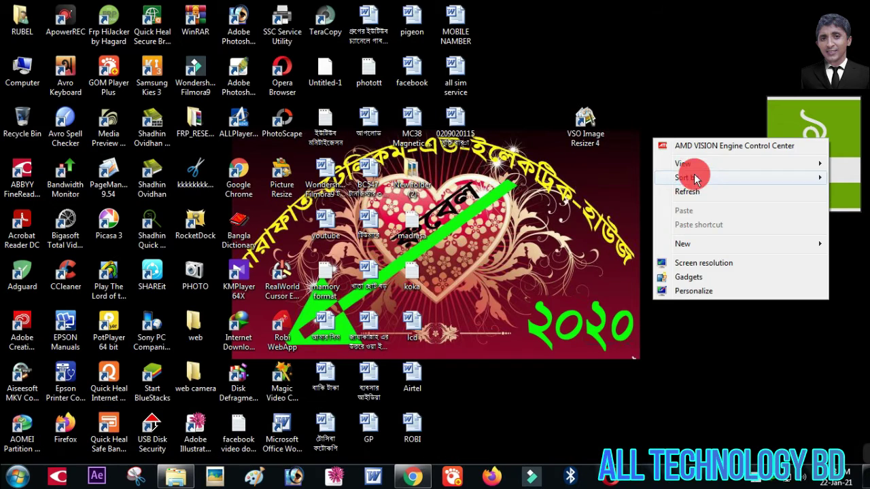
left_click(692, 191)
right_click(692, 190)
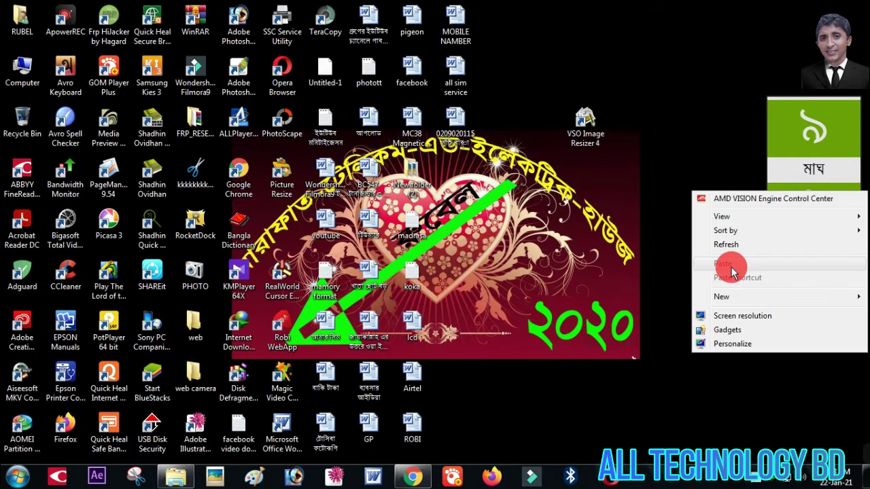
left_click(728, 245)
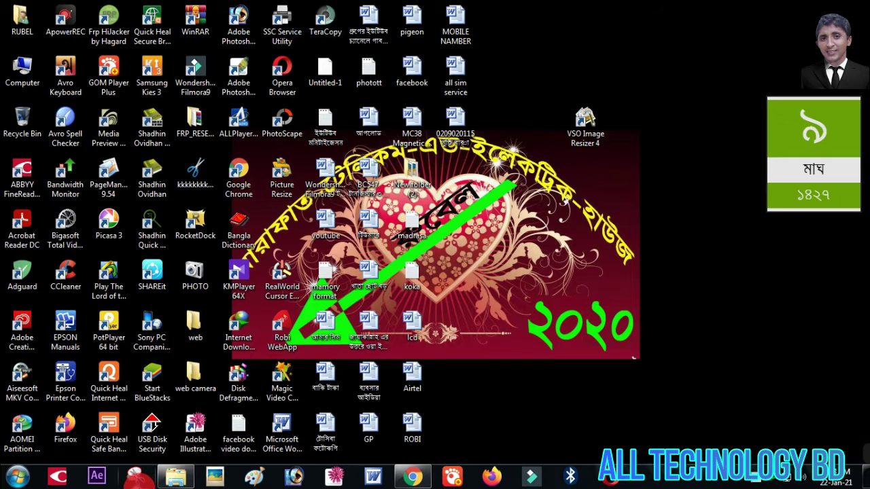
Add the DSC04335 photo from the PHOTO folder to the VSO Image Resizer file list.
left_click(175, 478)
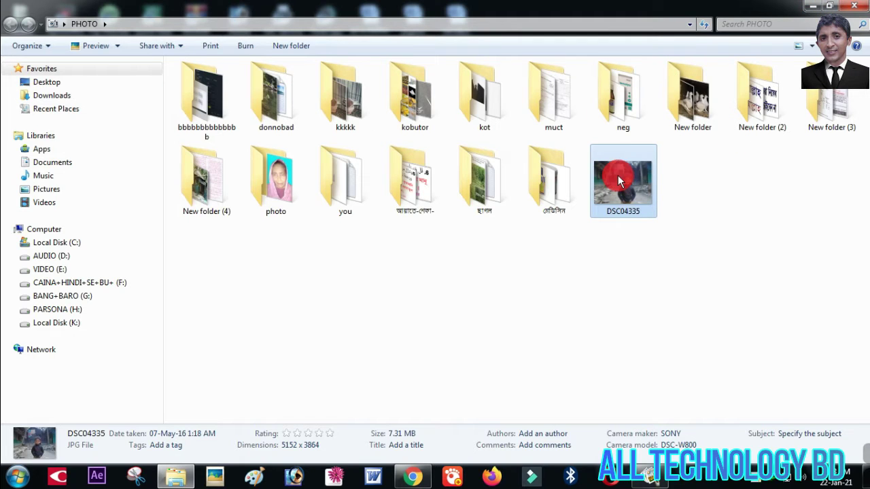
left_click_drag(641, 191, 453, 243)
left_click(815, 6)
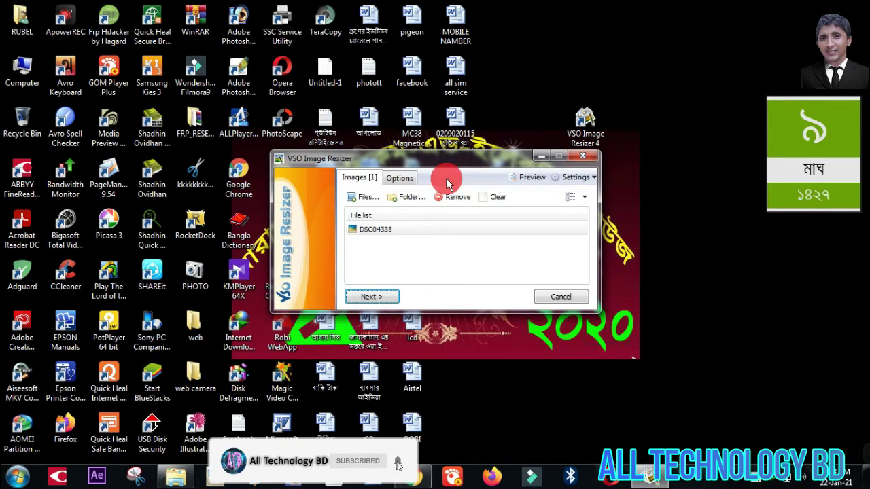
Set the resize profile for the loaded photo to 50% in the VSO Image Resizer options.
left_click_drag(445, 158, 471, 148)
left_click(419, 170)
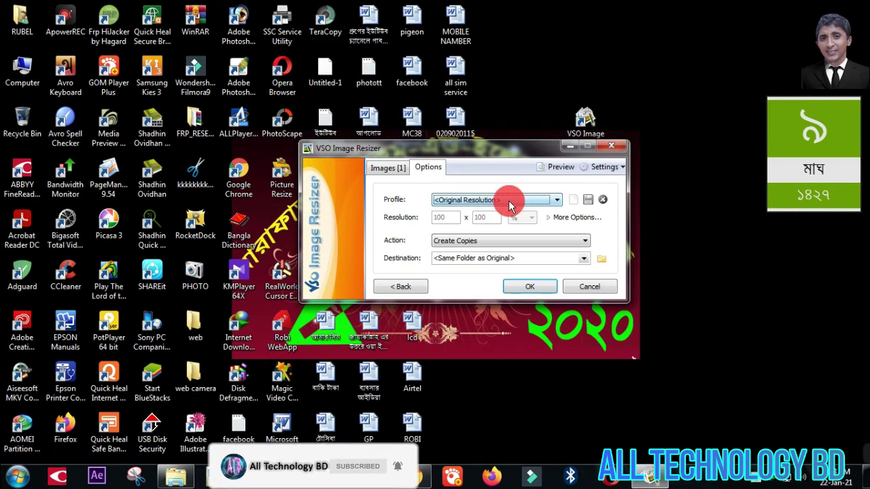
key("Down")
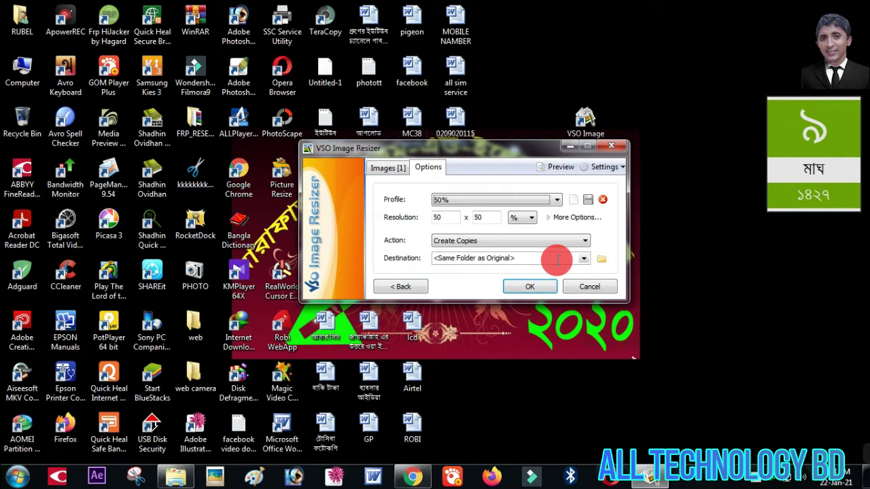
left_click(530, 286)
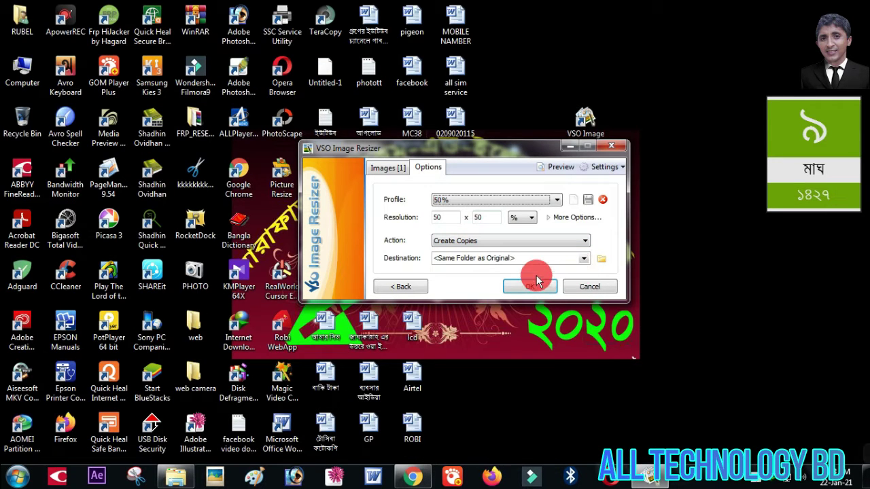
Review the available resolution profiles and check the original photo's file size in the PHOTO folder, keeping the 50% profile.
left_click(557, 199)
left_click(556, 199)
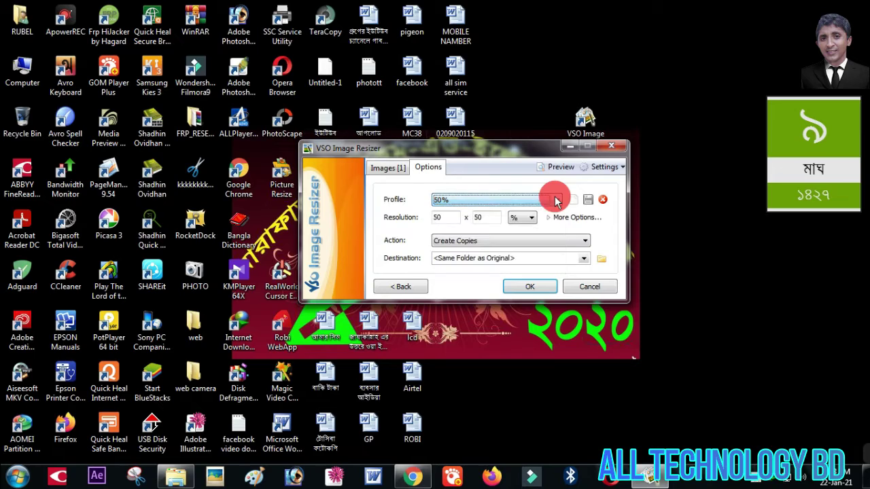
left_click(549, 200)
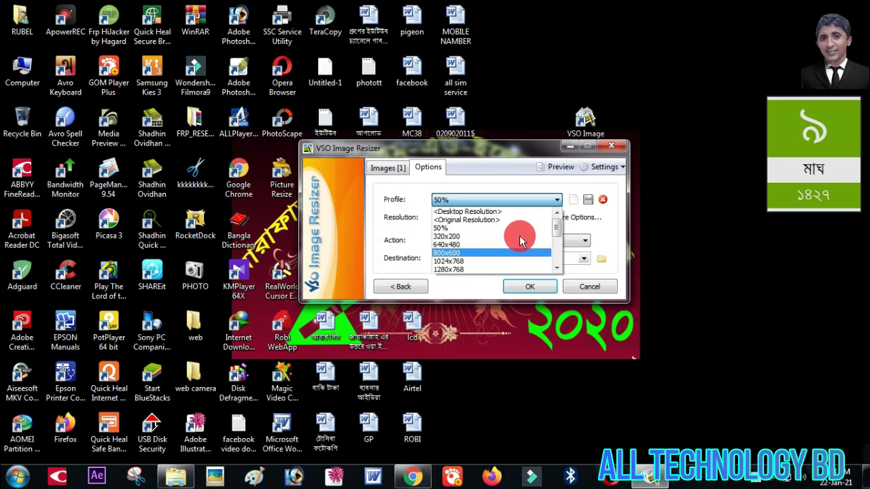
left_click(542, 206)
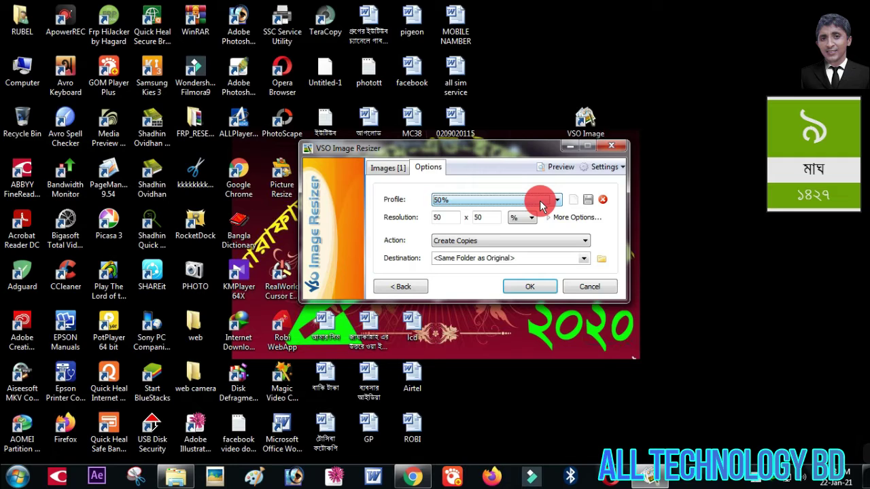
left_click(176, 477)
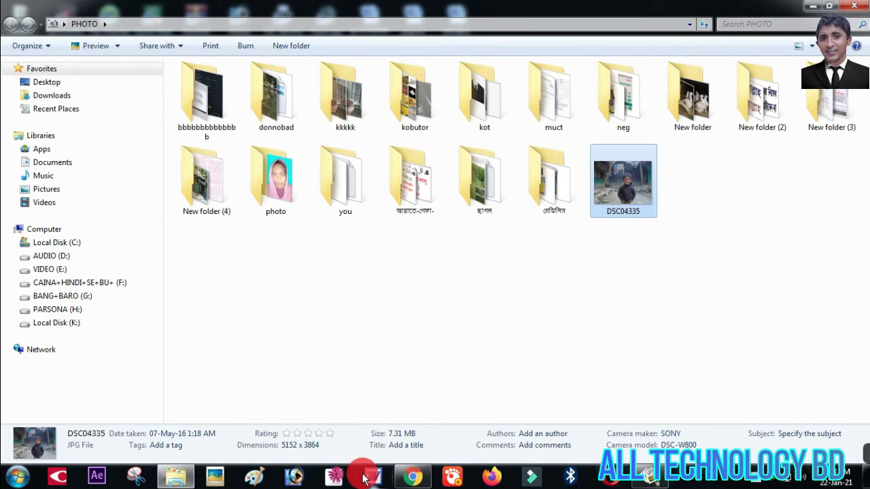
left_click(816, 9)
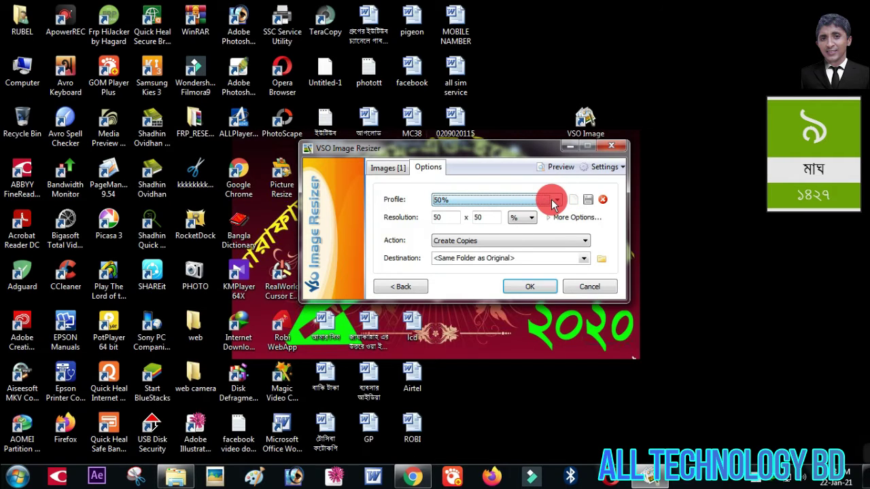
left_click(556, 200)
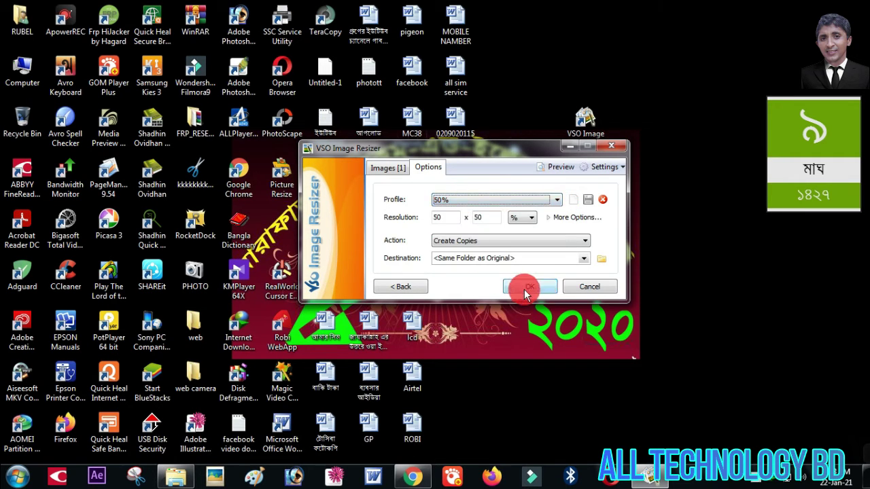
Create the 50% copy of DSC04335 in its original folder, close the processing report and select the new copy.
left_click(527, 287)
left_click(522, 273)
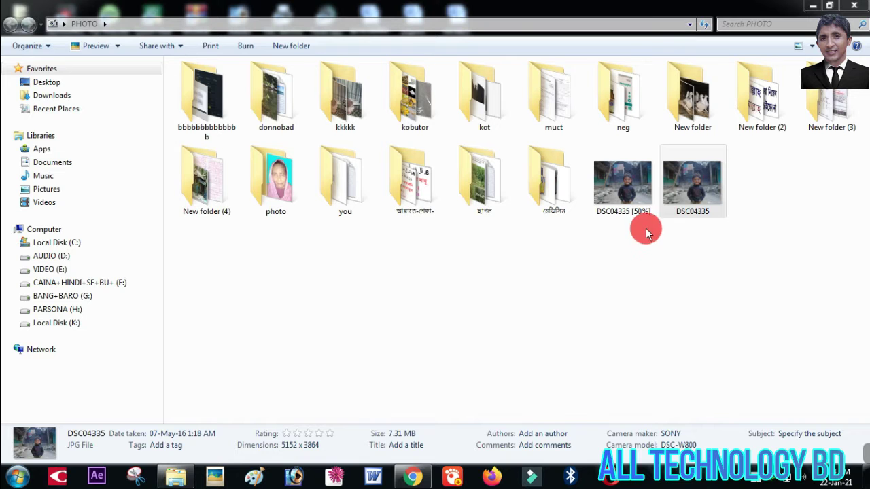
left_click(620, 200)
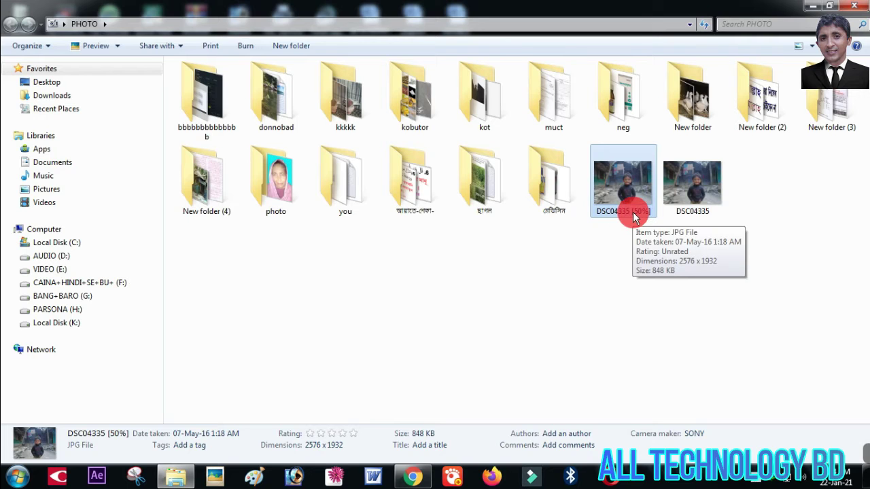
Preview the DSC04335 [50%] copy and compare its file size with that of the original DSC04335 photo.
double_click(630, 186)
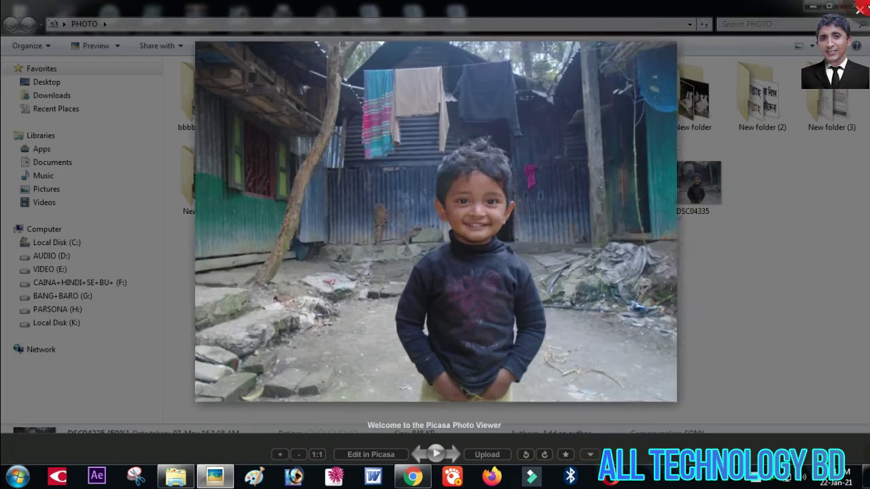
left_click(379, 444)
left_click(422, 445)
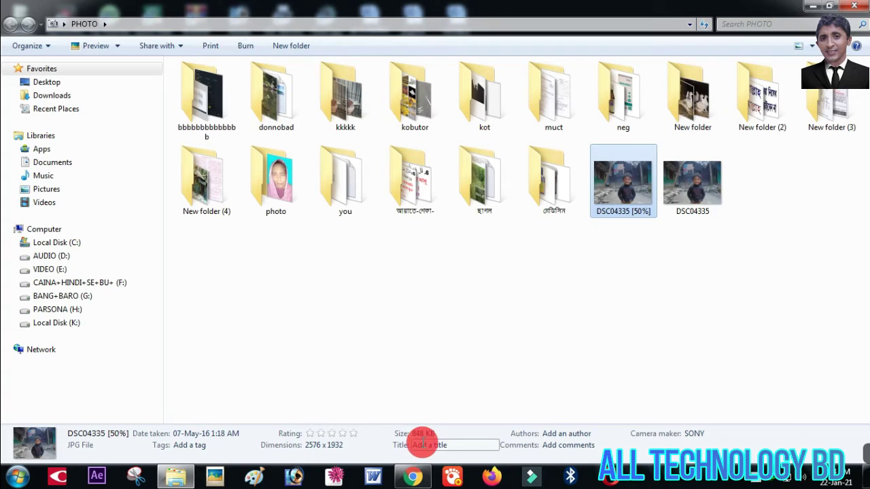
left_click(412, 435)
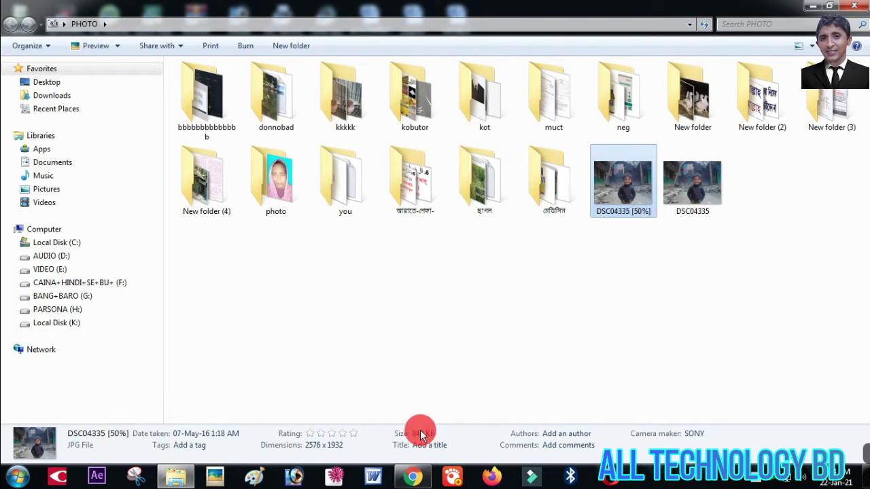
left_click(709, 195)
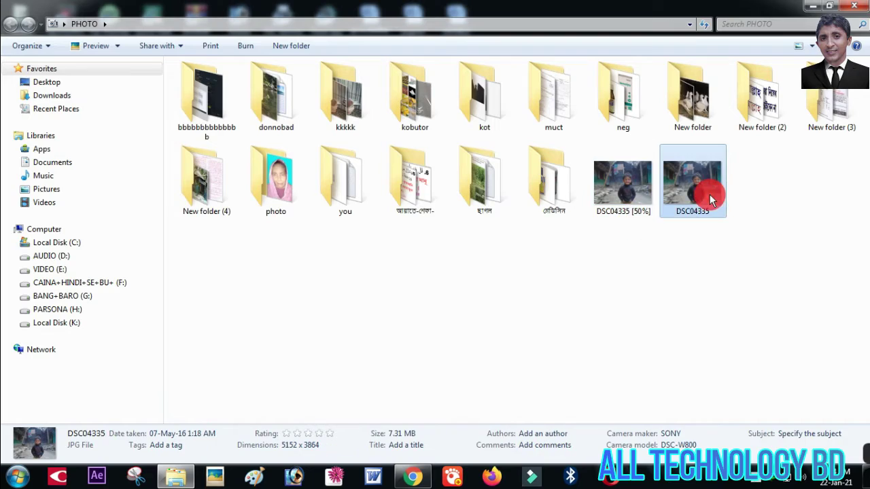
View the DSC04335 [50%] copy and the original DSC04335 enlarged in the photo viewer to compare their picture quality.
left_click(633, 176)
double_click(633, 177)
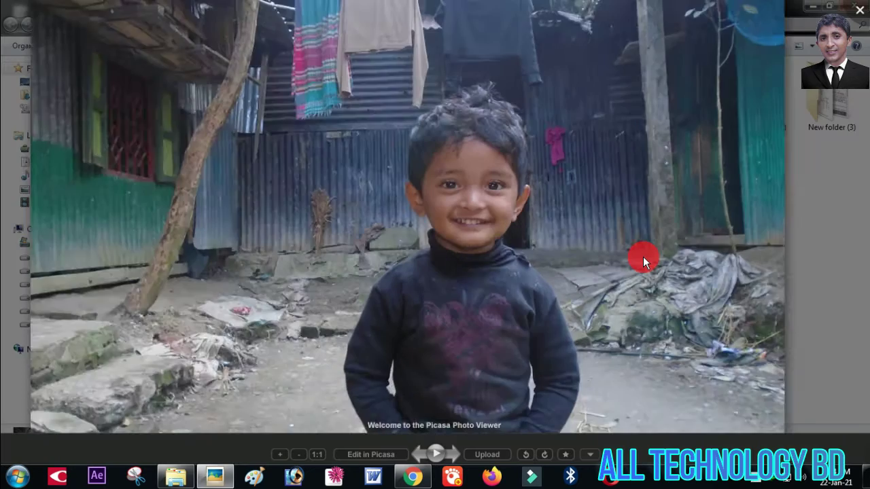
scroll(643, 256, "up", 5)
key("Escape")
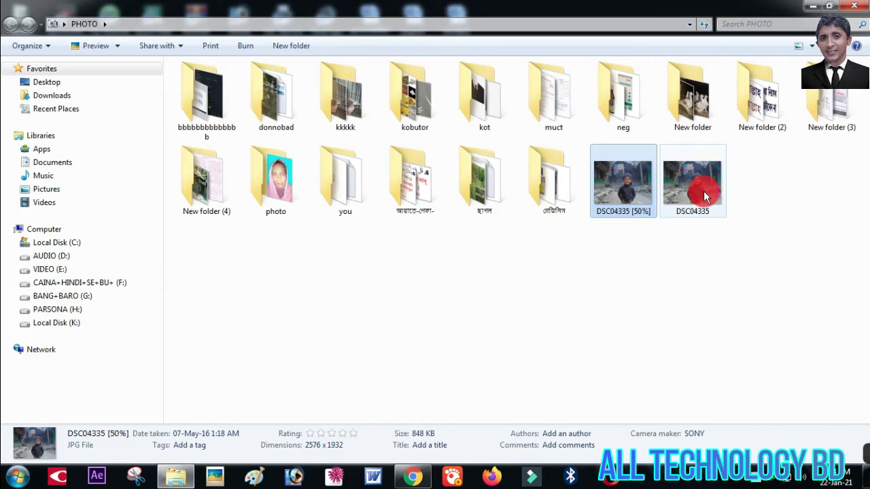
double_click(703, 191)
scroll(704, 191, "up", 2)
key("Escape")
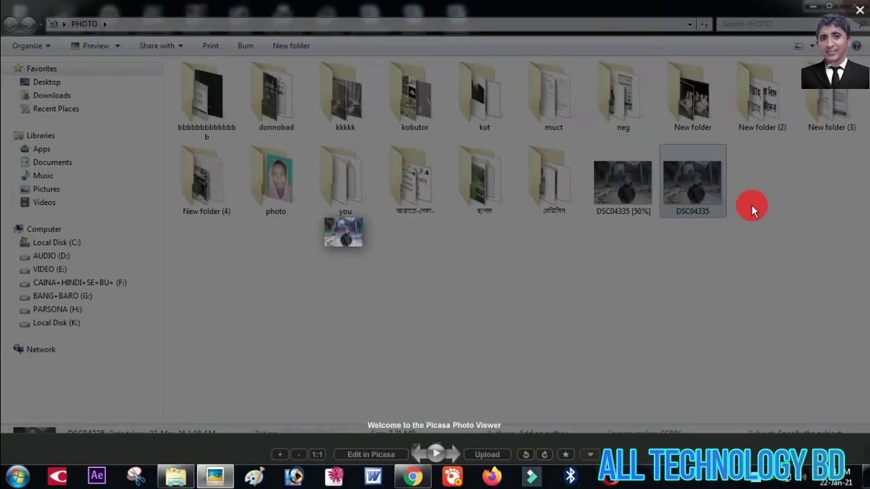
Delete the DSC04335 [50%] copy from the PHOTO folder.
left_click(626, 204)
key("Delete")
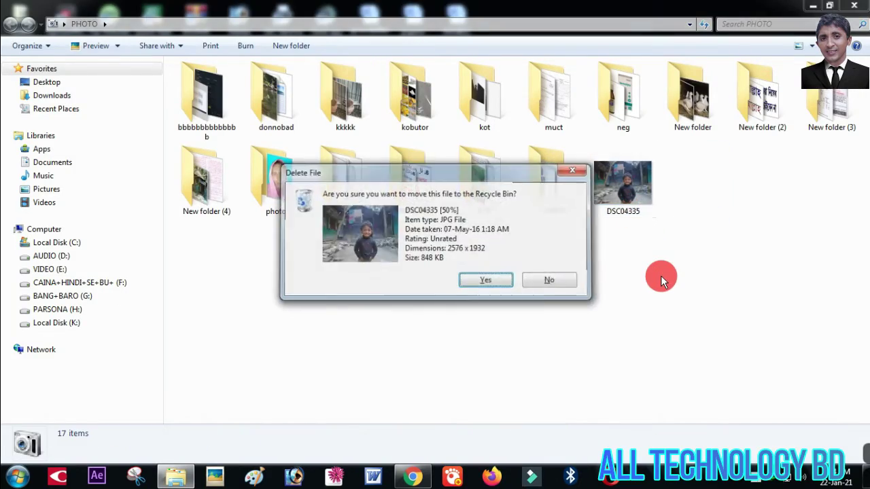
key("Return")
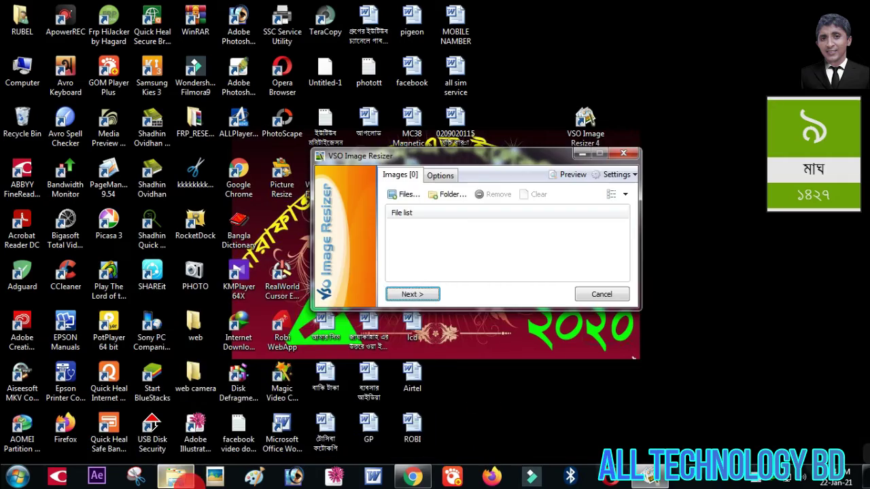
Add the original DSC04335 photo from the PHOTO folder to the VSO Image Resizer file list and open the resize options.
left_click(176, 477)
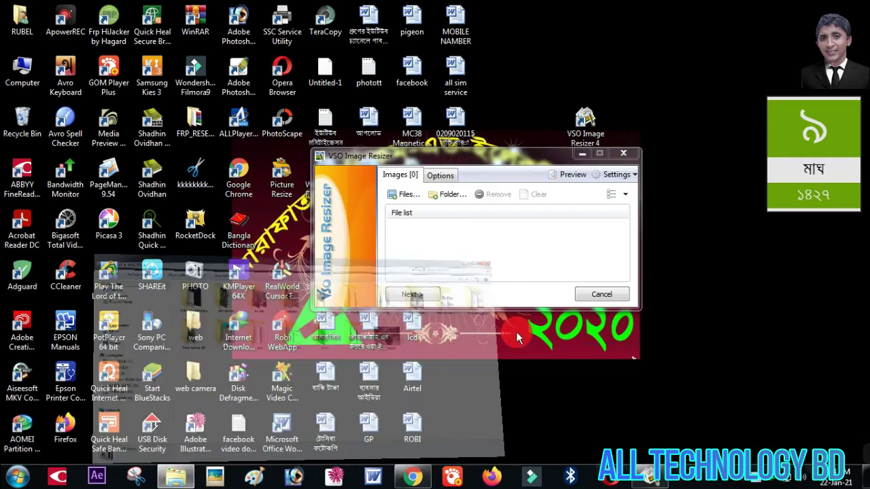
left_click_drag(628, 170, 544, 258)
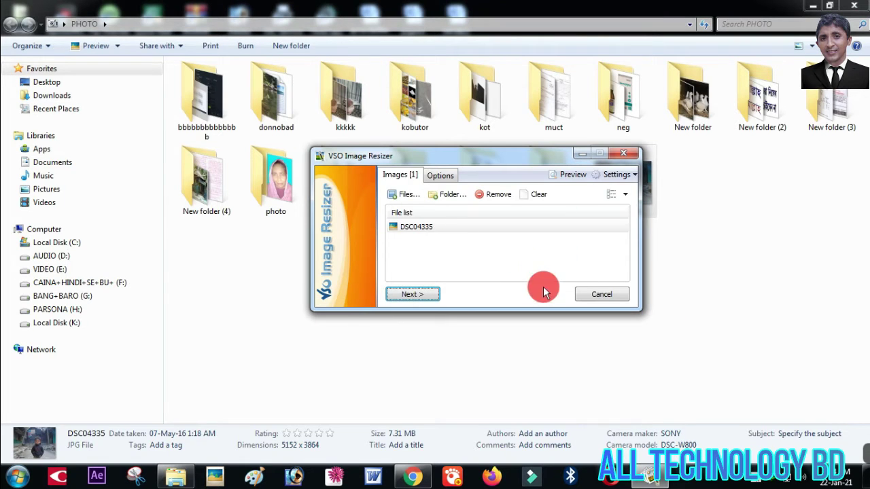
left_click(440, 175)
Look through the available resize profiles and set the profile to <Original Resolution>.
left_click(506, 205)
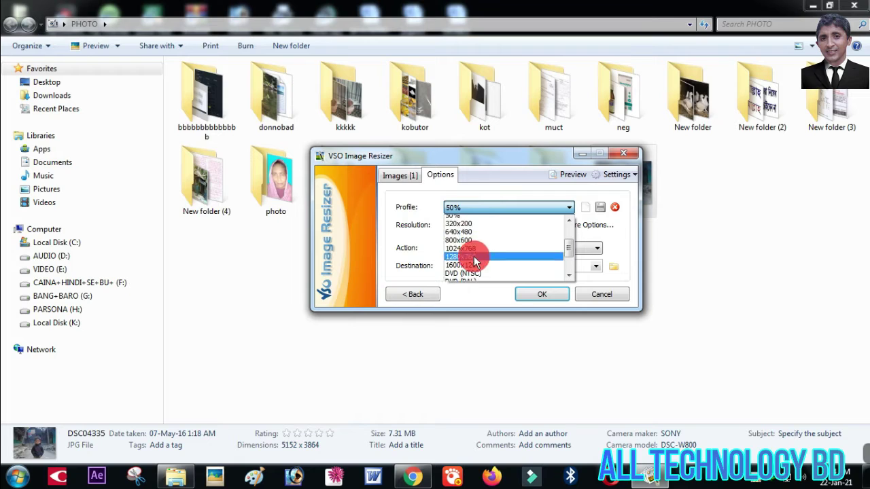
scroll(510, 250, "down", 1)
scroll(569, 255, "down", 2)
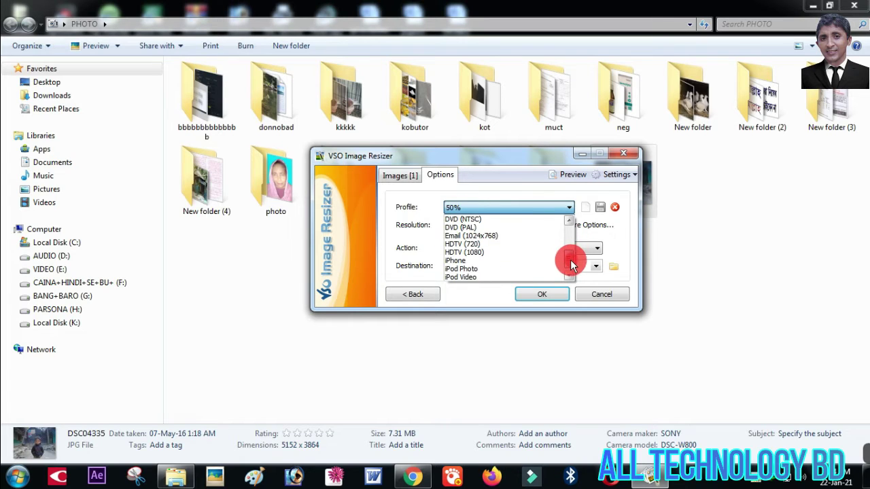
scroll(570, 253, "up", 2)
left_click_drag(570, 251, 564, 274)
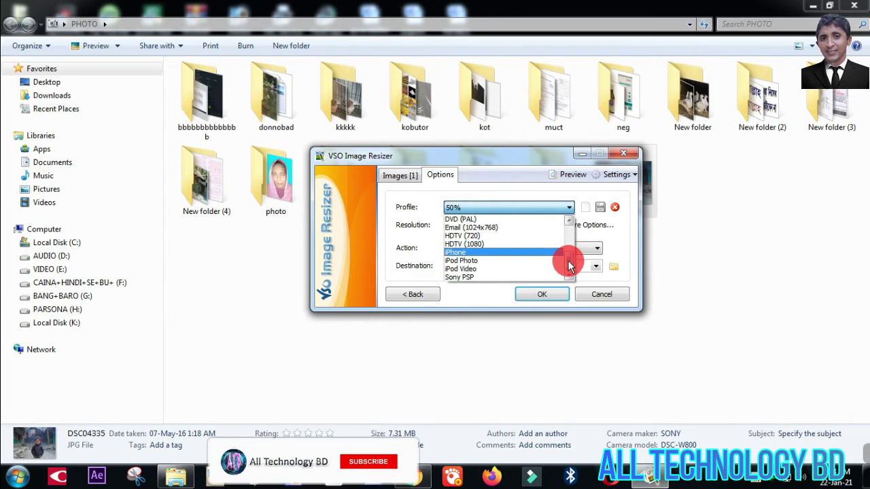
scroll(570, 256, "up", 1)
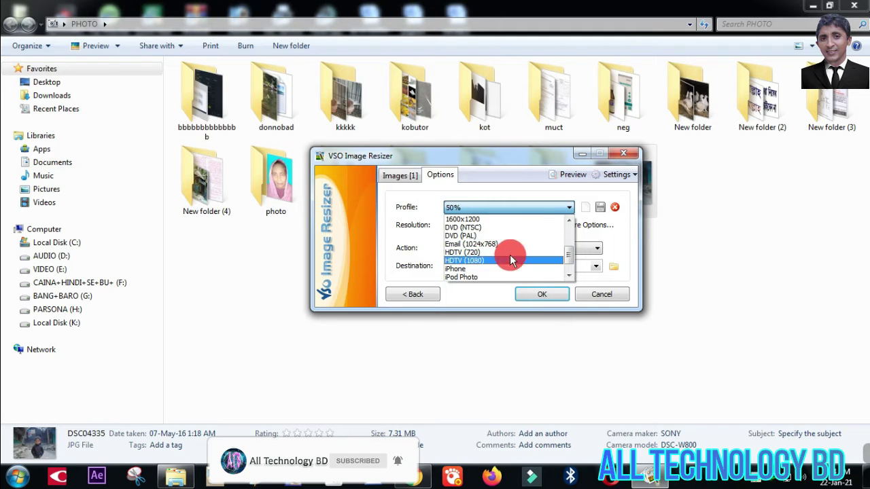
left_click_drag(568, 264, 570, 259)
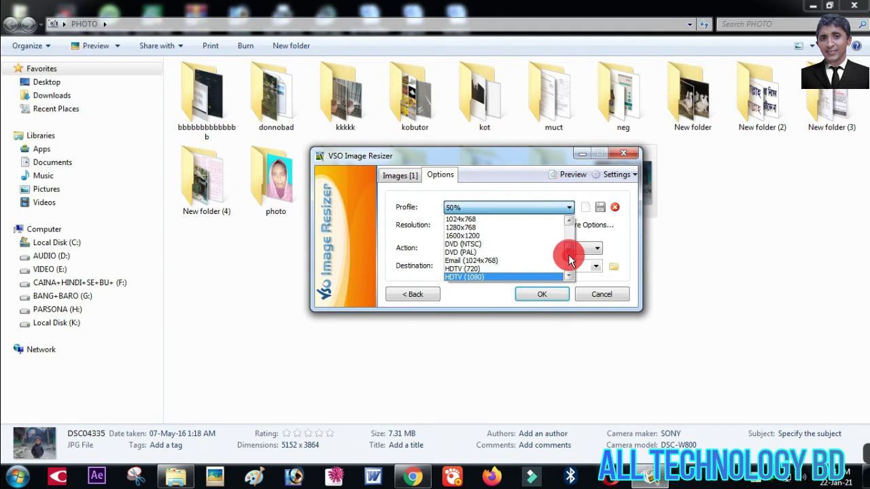
scroll(494, 238, "up", 1)
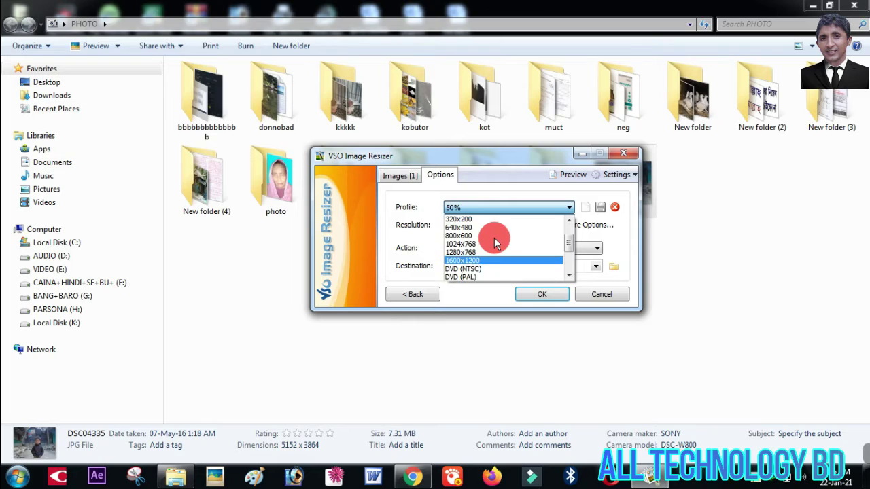
scroll(494, 238, "down", 2)
scroll(494, 237, "up", 3)
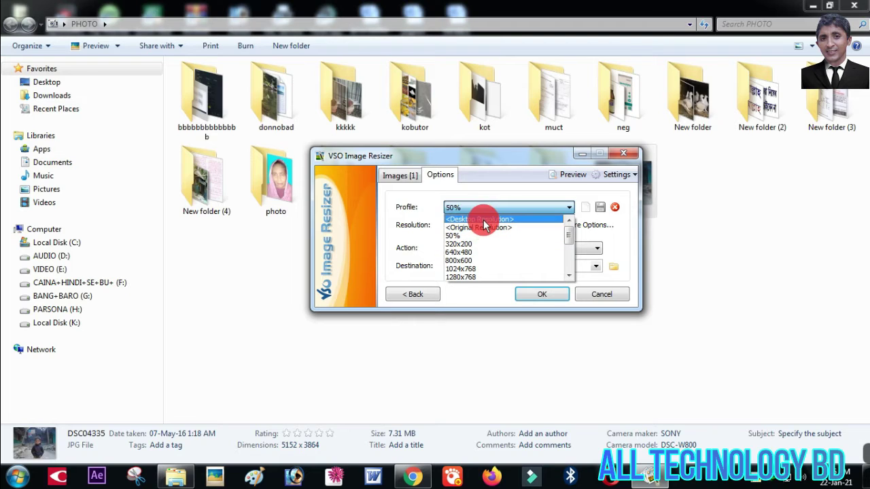
left_click(495, 228)
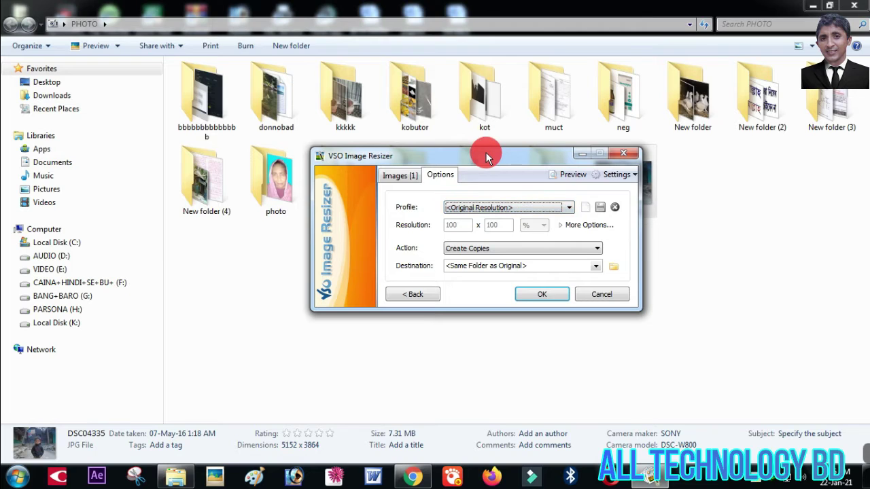
Create the original-resolution copy of DSC04335 in the same folder and close the processing report.
left_click_drag(486, 153, 482, 167)
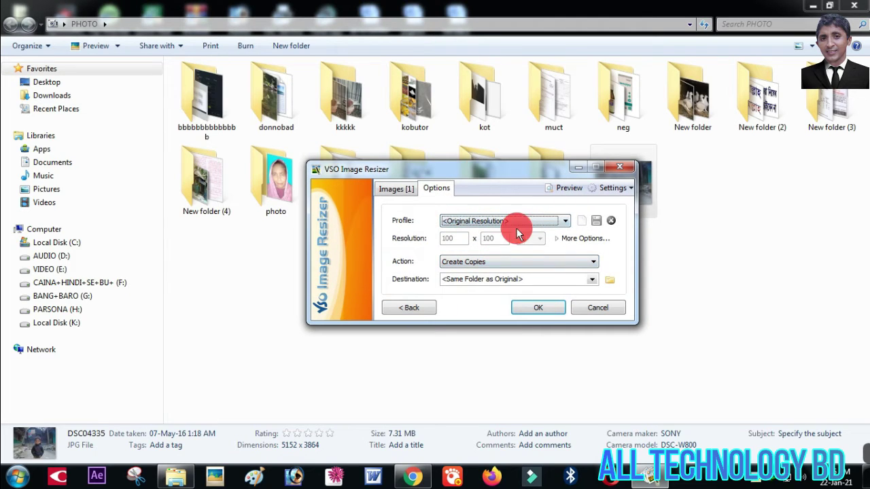
left_click(540, 312)
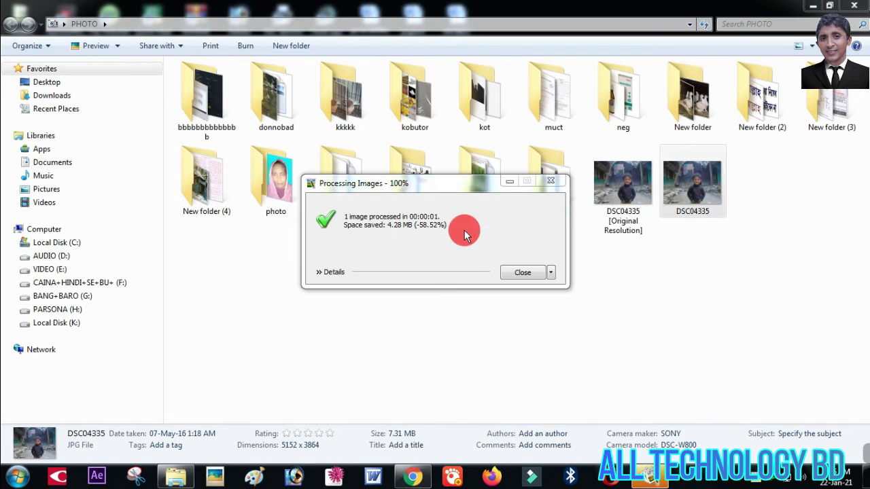
left_click(519, 274)
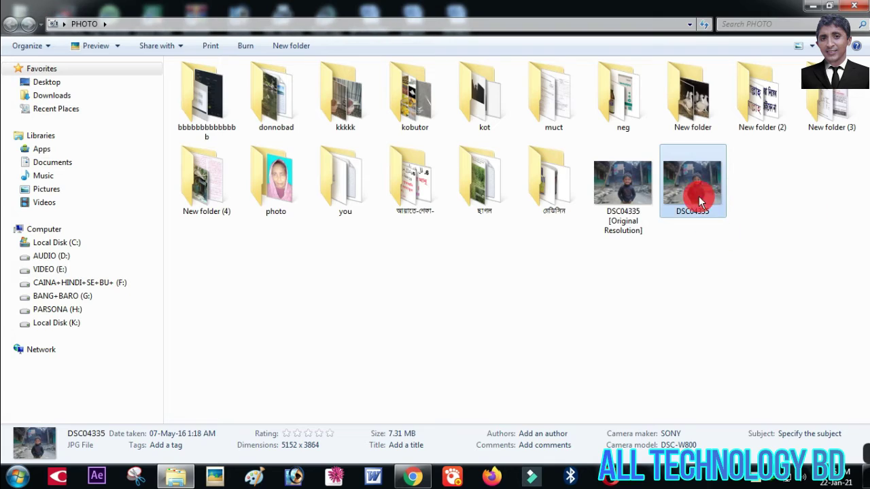
Compare the file sizes of the DSC04335 [Original Resolution] copy and the original DSC04335 photo.
left_click(625, 201)
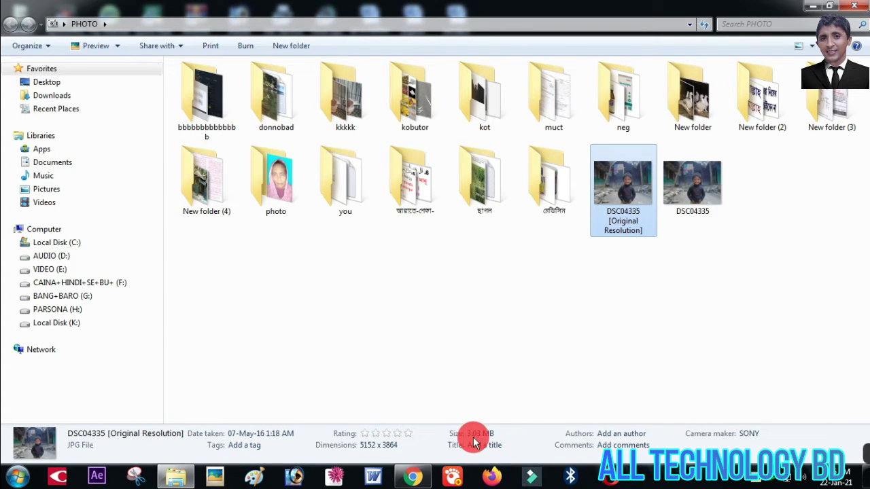
left_click(692, 198)
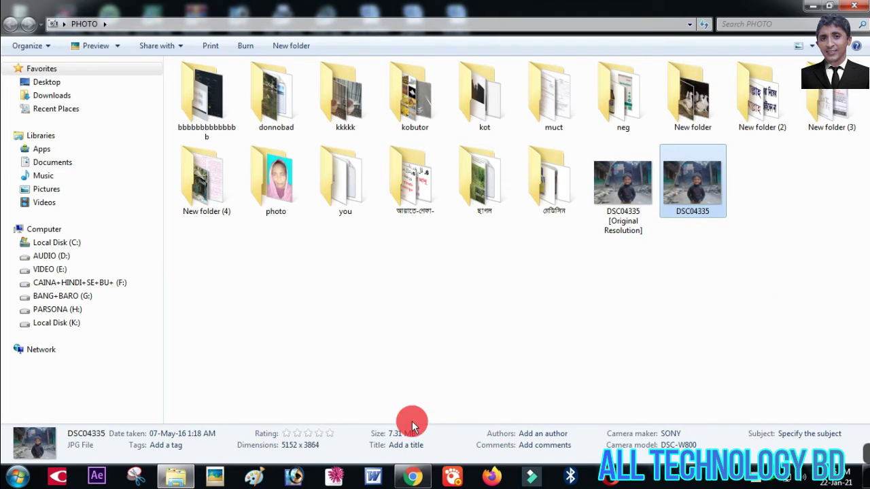
left_click(616, 189)
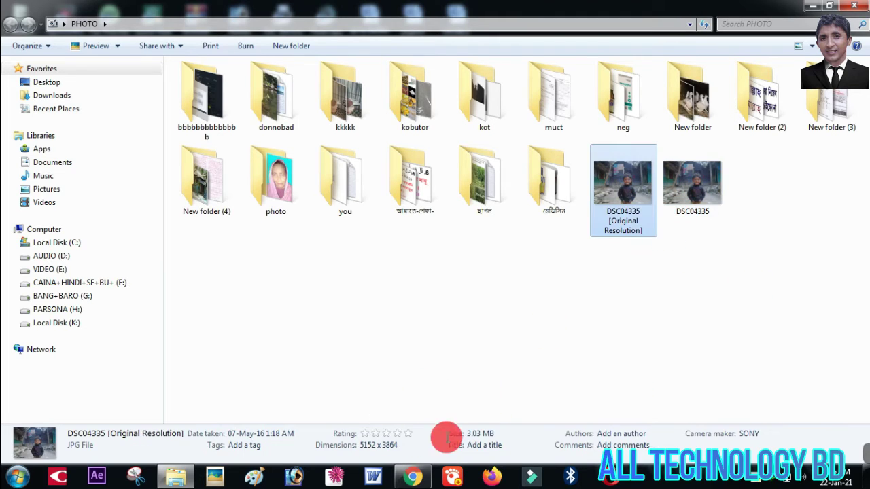
Preview the DSC04335 [Original Resolution] copy in the photo viewer, then delete it from the PHOTO folder.
double_click(621, 208)
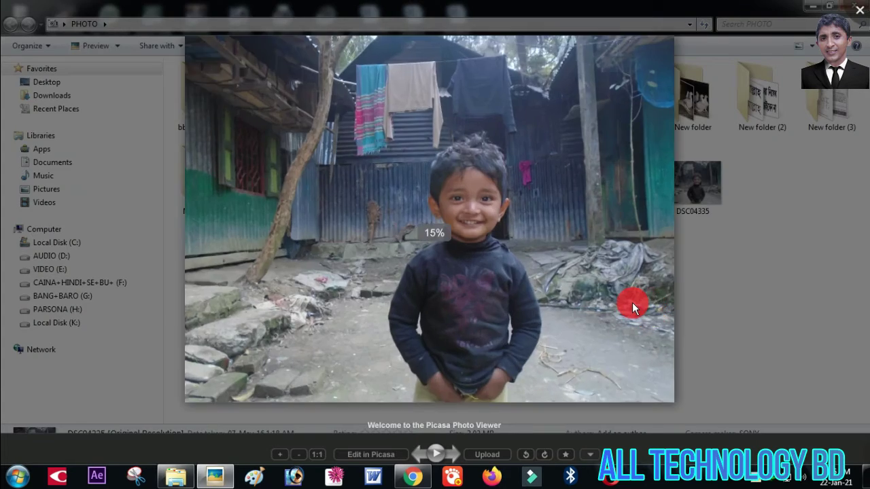
key("Escape")
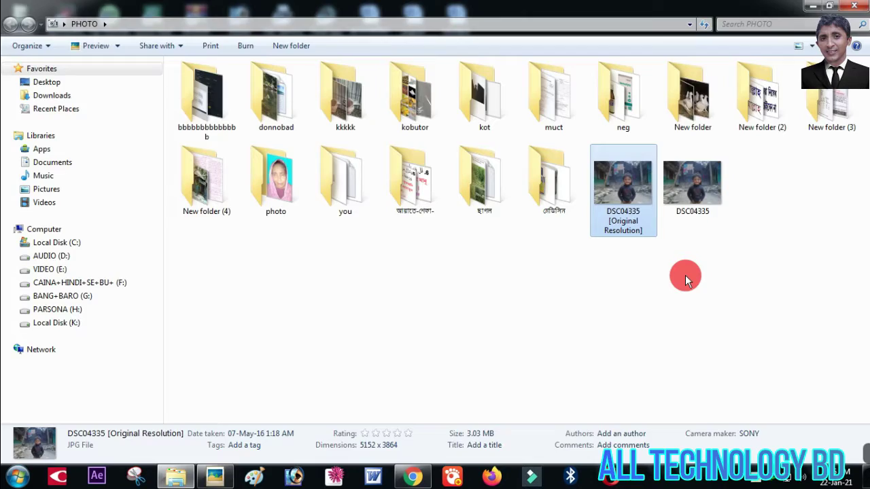
key("Delete")
key("Return")
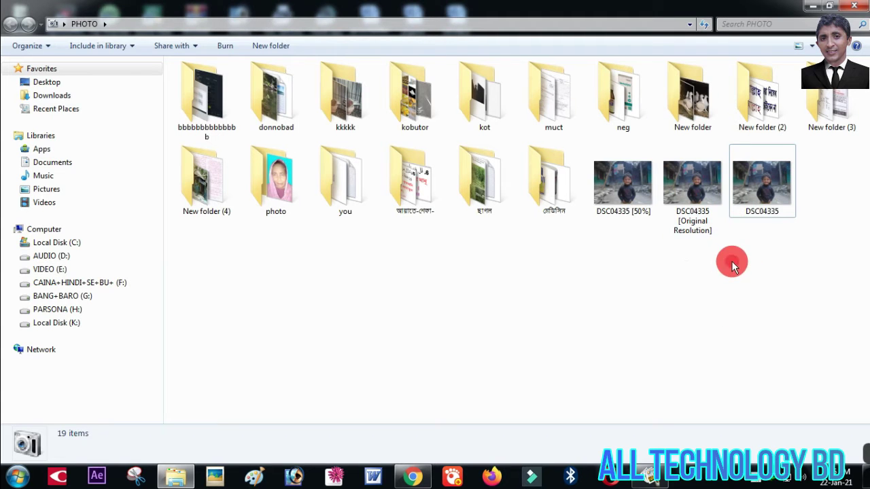
Compare the file sizes of the original DSC04335, its [50%] copy and its [Original Resolution] copy.
left_click(753, 180)
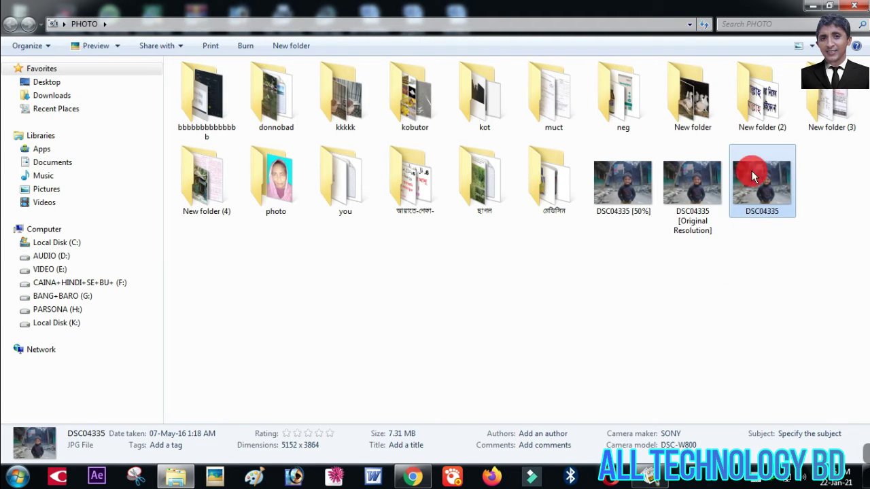
left_click(624, 204)
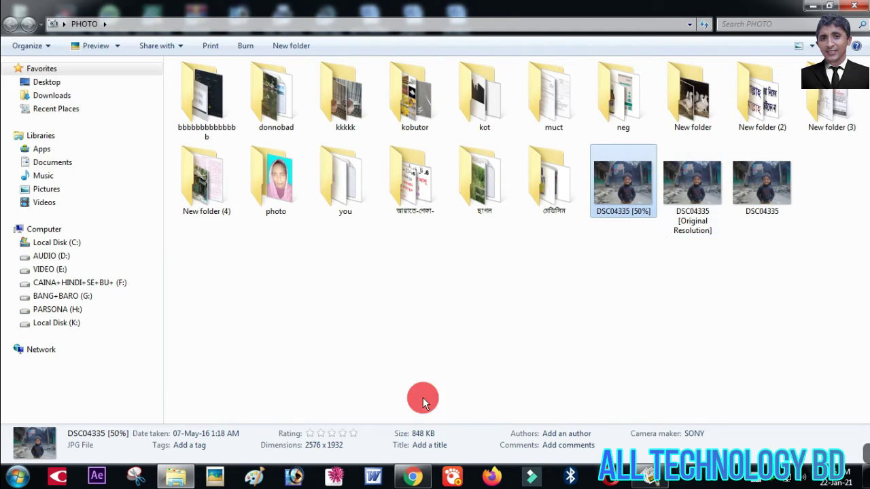
left_click(435, 445)
left_click(417, 440)
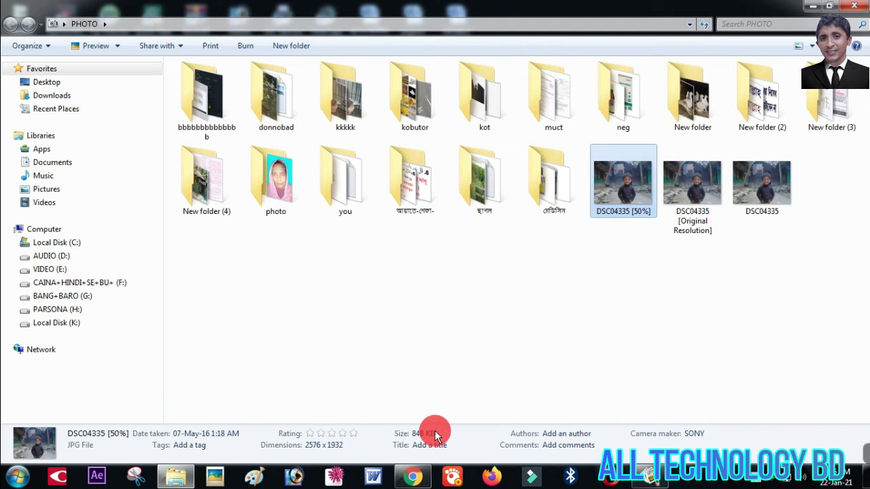
left_click(697, 204)
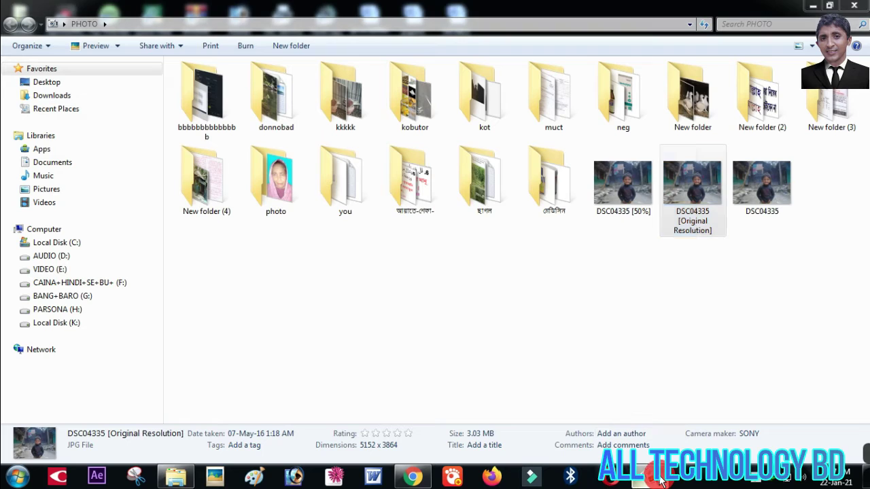
Load DSC04335 into VSO Image Resizer with the Original Resolution profile and check the file size of the matching copy.
left_click_drag(762, 193, 551, 240)
left_click(484, 177)
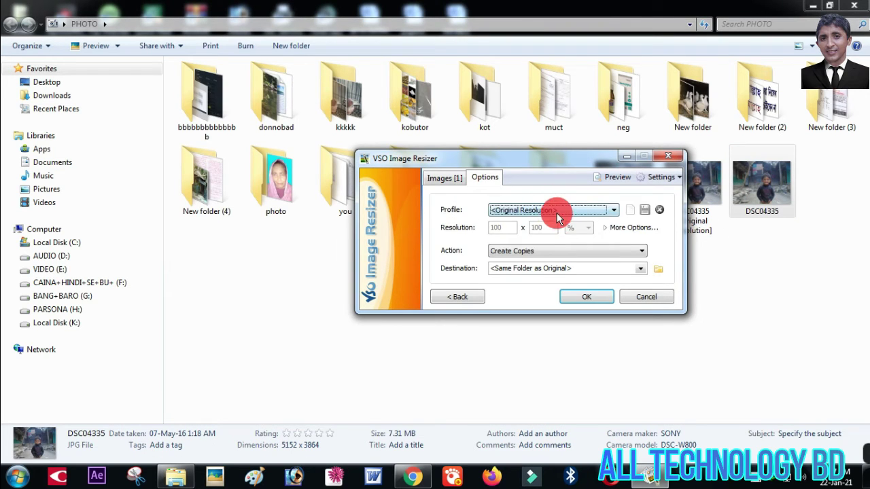
left_click(556, 212)
left_click(556, 213)
key("Return")
left_click(694, 184)
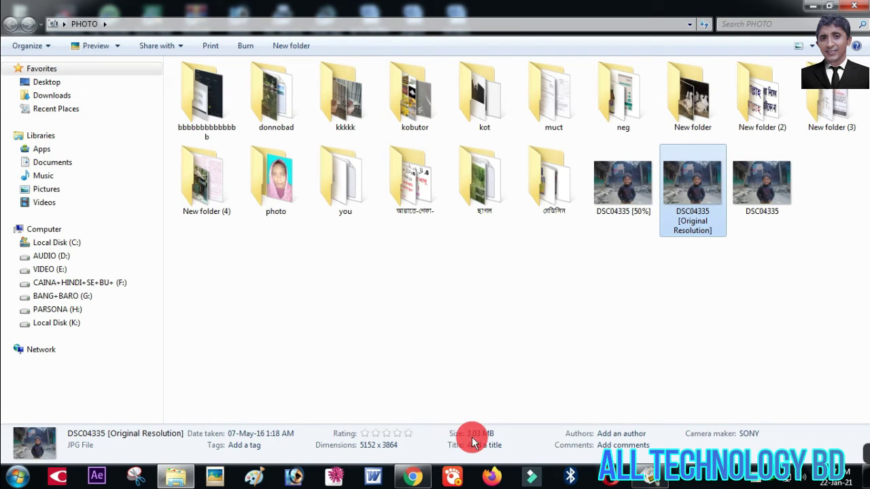
Switch the resize profile to 50% and check the file size of the matching DSC04335 [50%] copy.
left_click(649, 476)
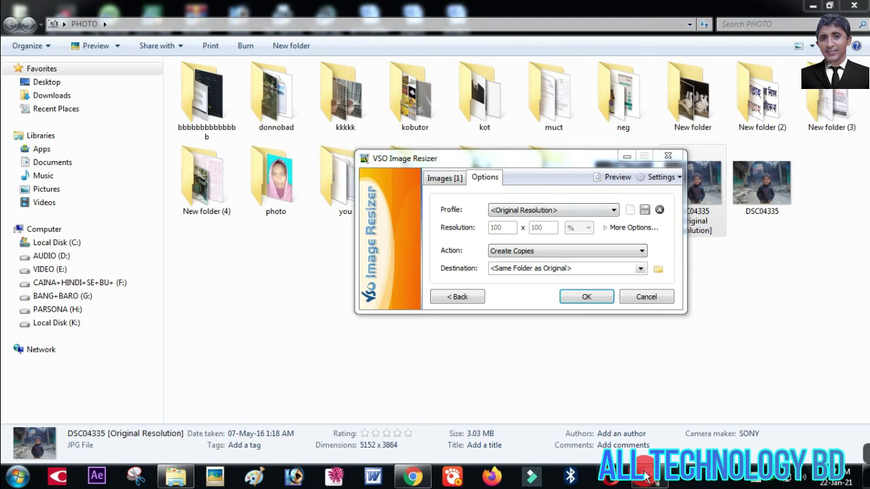
left_click(556, 213)
left_click(520, 220)
key("Return")
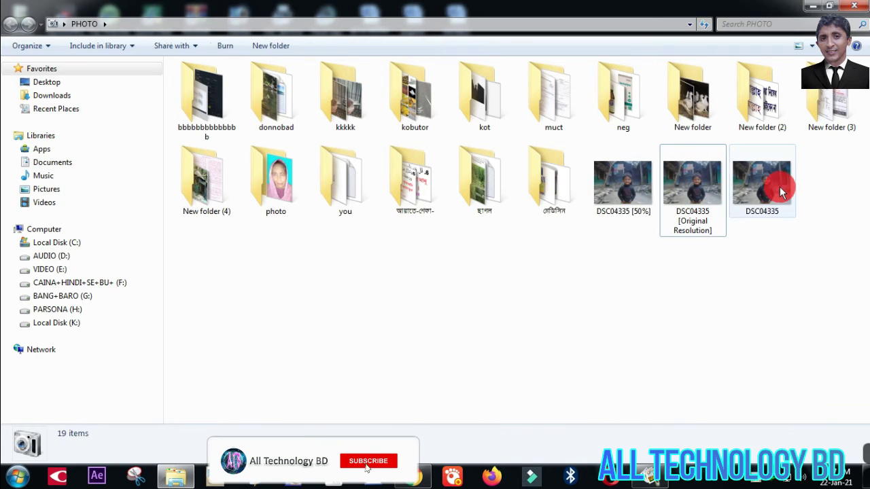
left_click(775, 187)
left_click(622, 194)
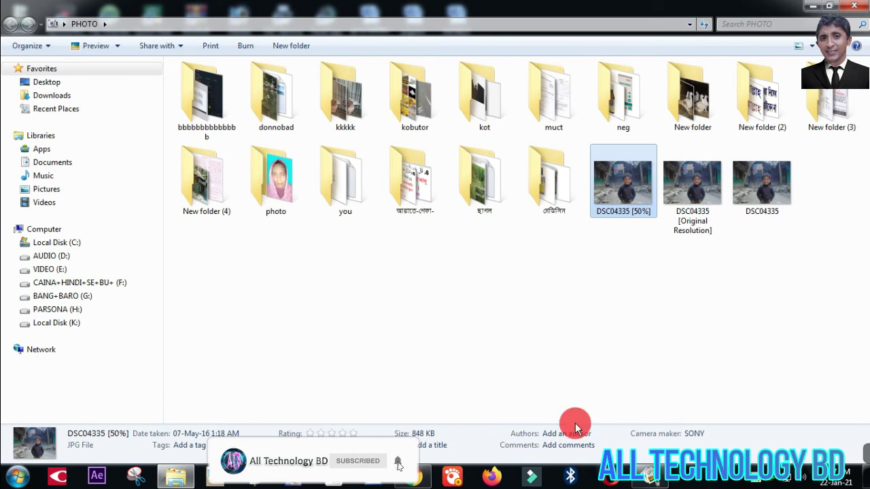
left_click(696, 156)
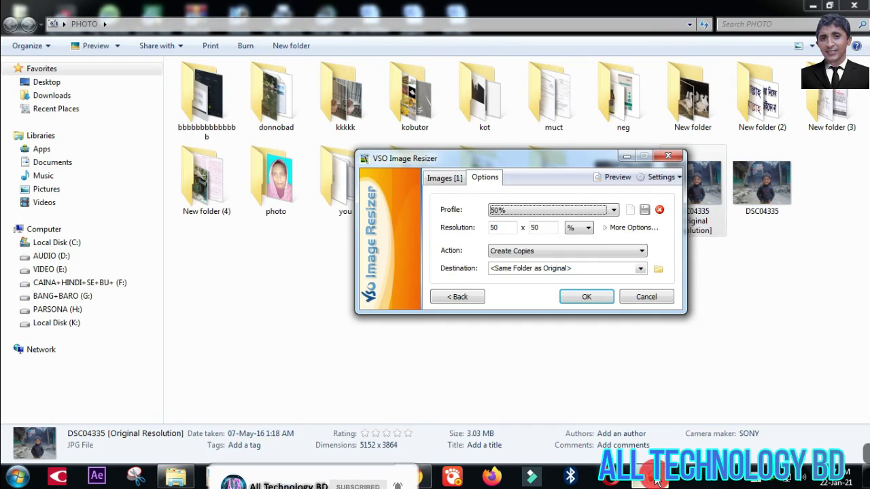
Create a copy of DSC04335 with the 1600x1200 profile in the original's folder and close the processing report.
left_click(562, 210)
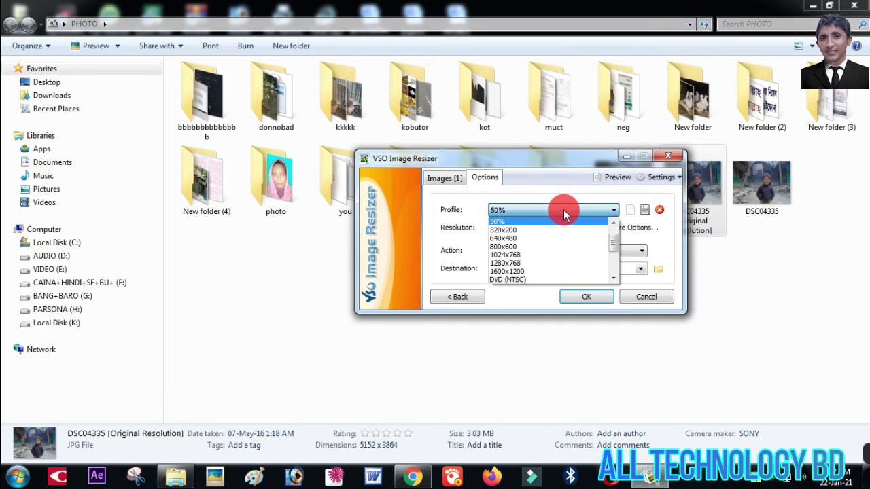
left_click(529, 273)
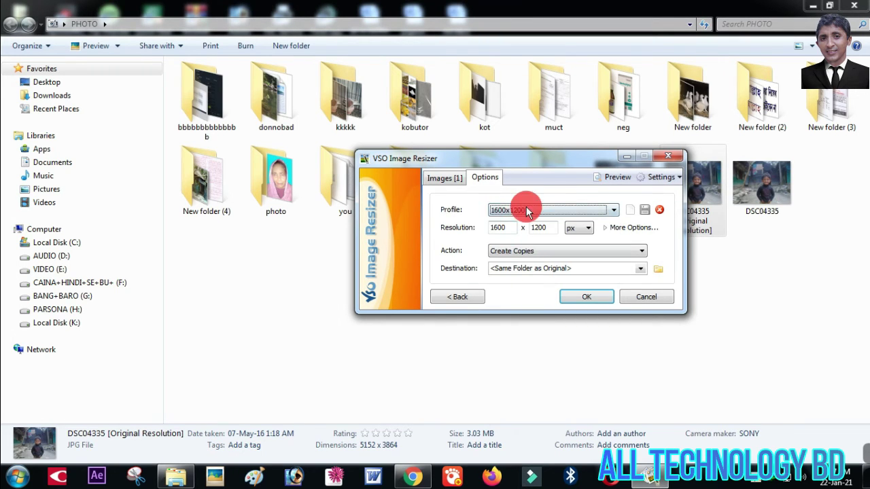
left_click_drag(564, 165, 508, 159)
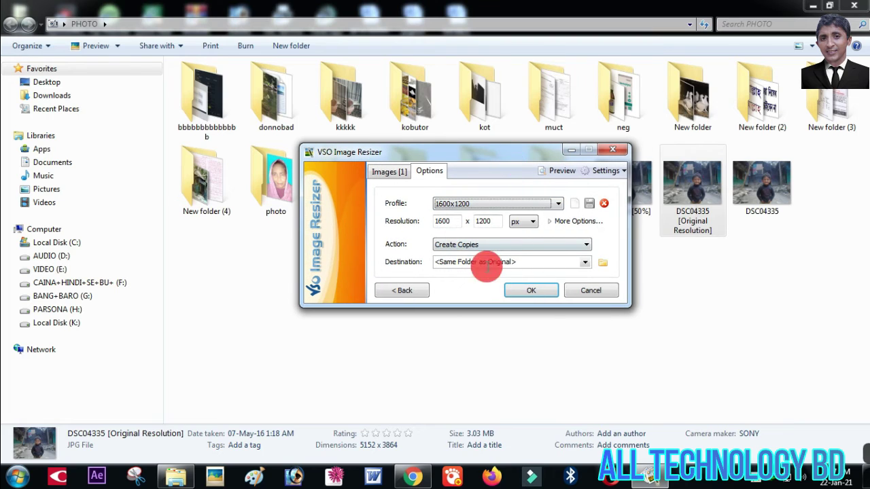
left_click(545, 292)
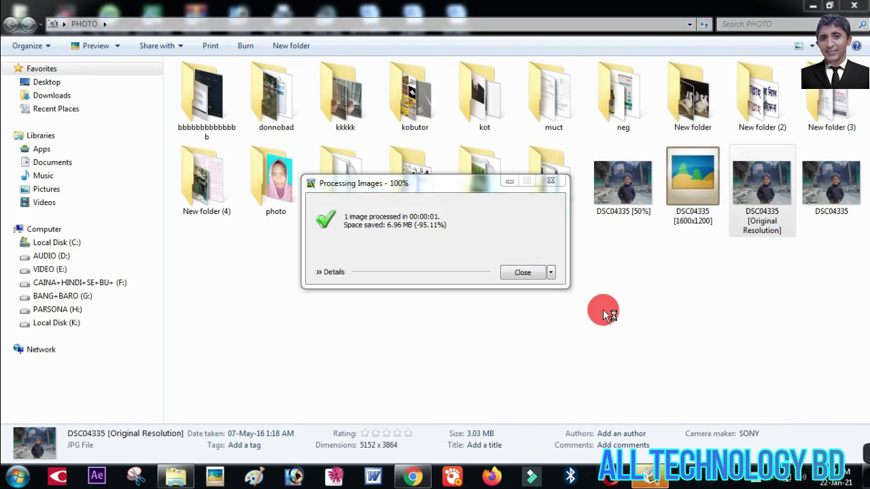
left_click(511, 270)
Check the file size of the DSC04335 [1600x1200] copy and inspect it enlarged in the photo viewer.
left_click(720, 223)
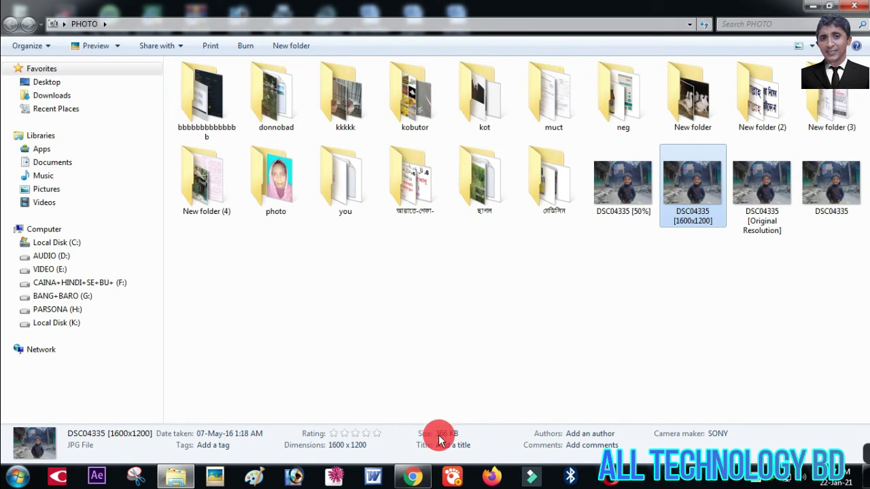
double_click(694, 185)
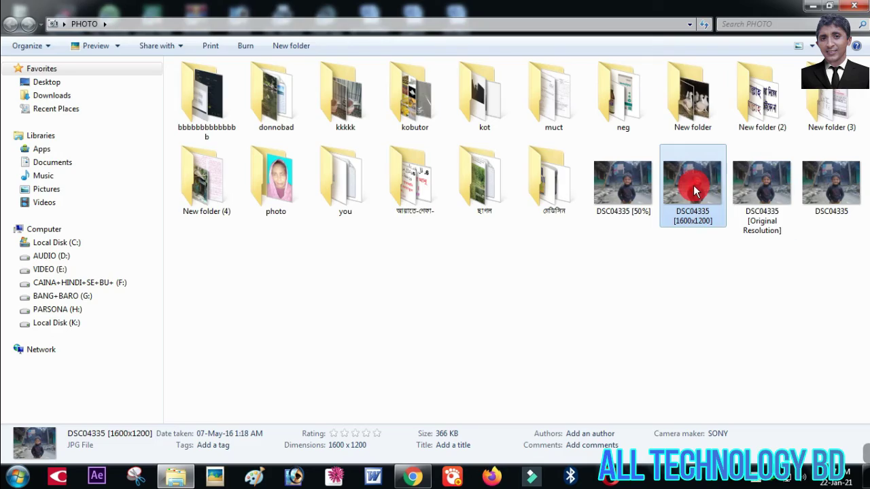
scroll(375, 266, "up", 4)
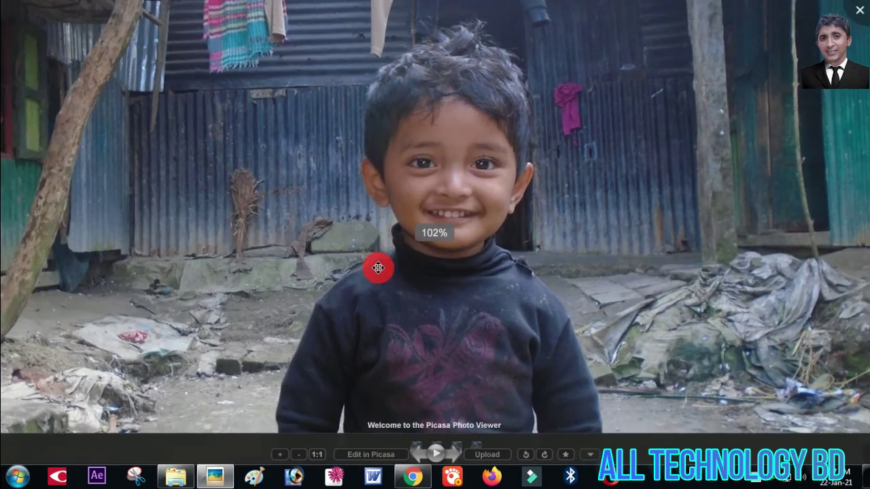
scroll(377, 197, "down", 3)
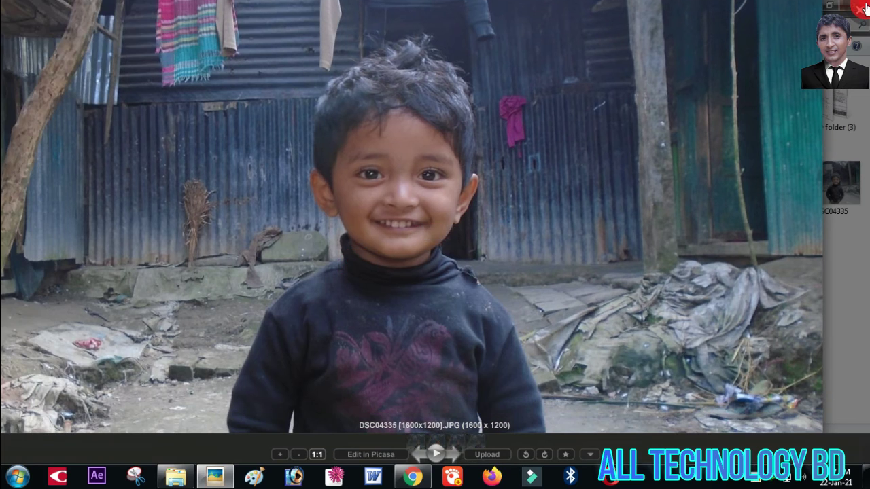
left_click(861, 6)
left_click(745, 299)
left_click_drag(860, 272, 651, 194)
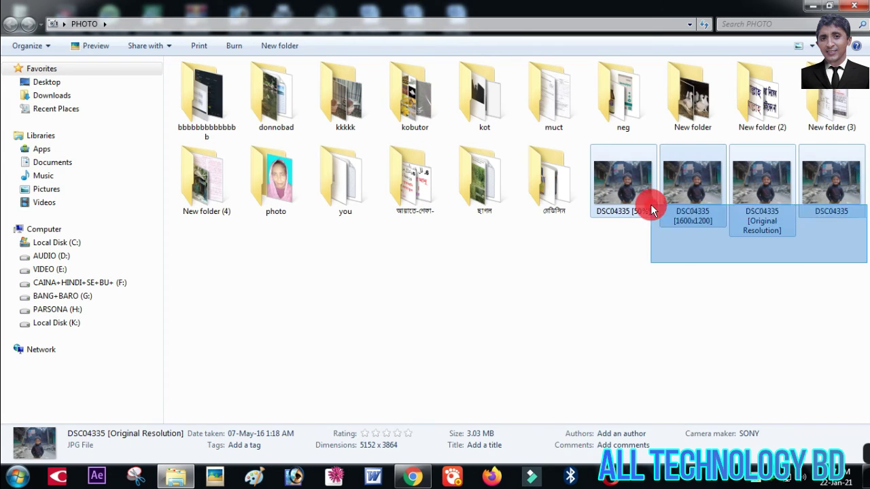
left_click(858, 301)
left_click_drag(847, 275, 631, 177)
left_click(829, 6)
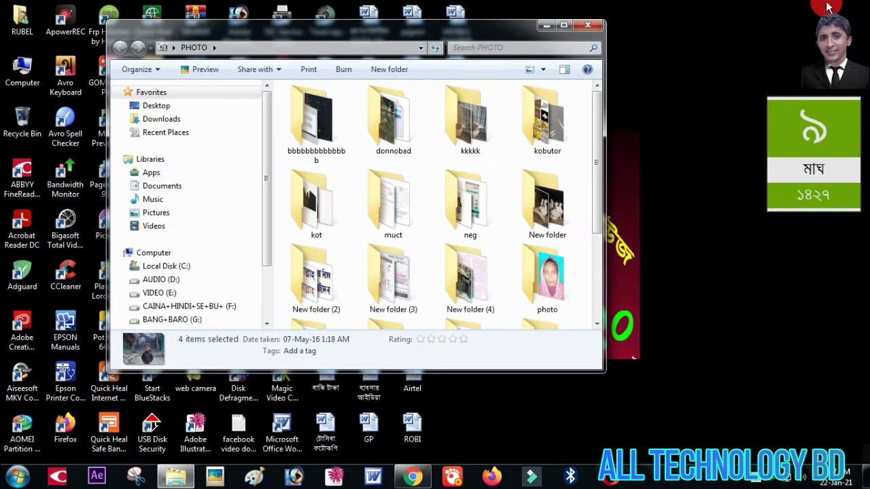
left_click(564, 27)
left_click(809, 7)
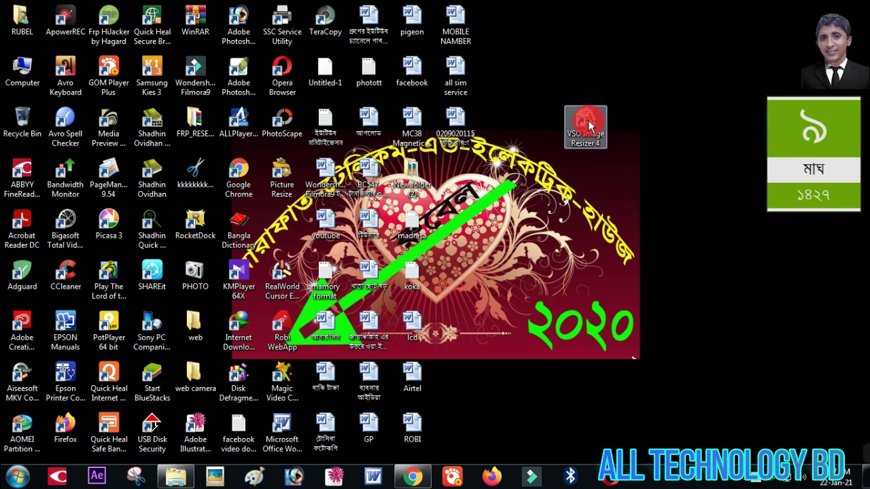
left_click(181, 479)
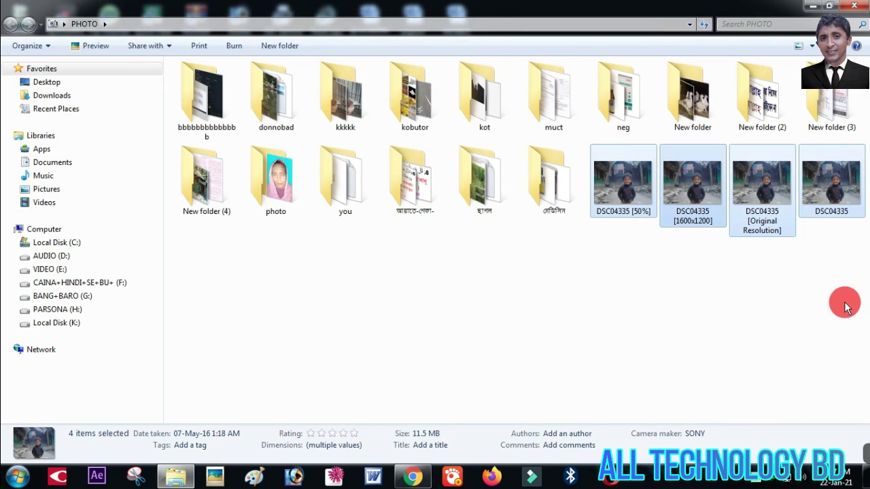
Delete the original DSC04335 photo and its [50%], [1600x1200] and [Original Resolution] copies from the PHOTO folder.
left_click_drag(859, 348, 651, 231)
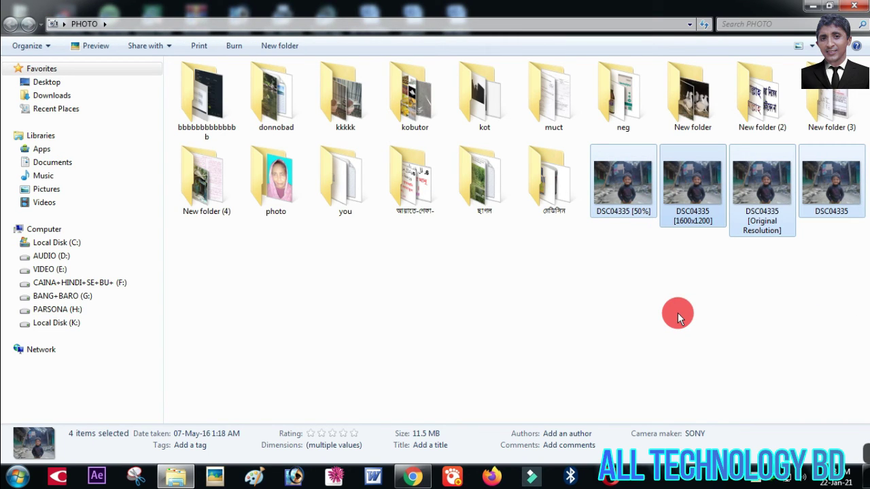
key("Delete")
key("Return")
Return to the desktop and move the VSO Image Resizer 4 shortcut between the Picture Resize and RealWorld Cursor Editor shortcuts.
key("super+d")
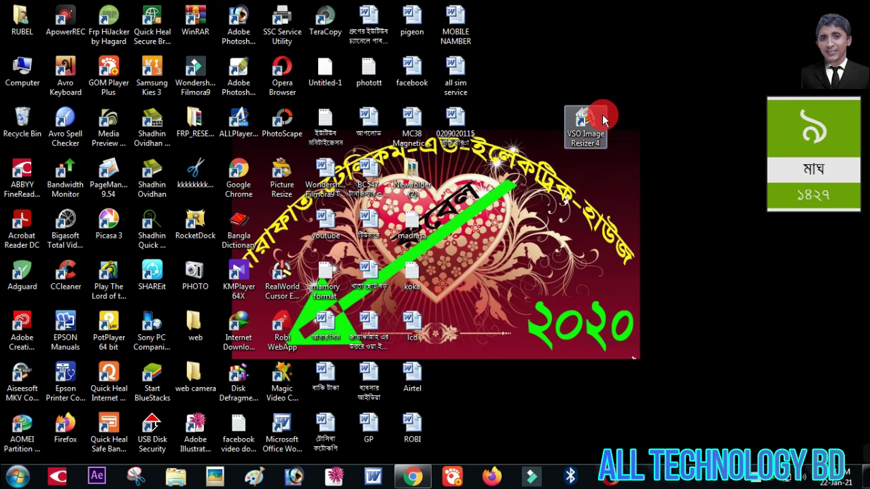
left_click_drag(602, 116, 294, 225)
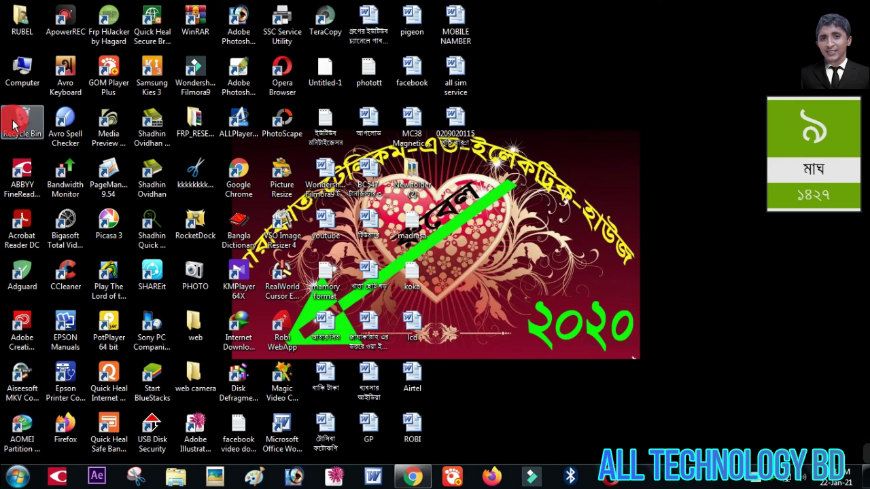